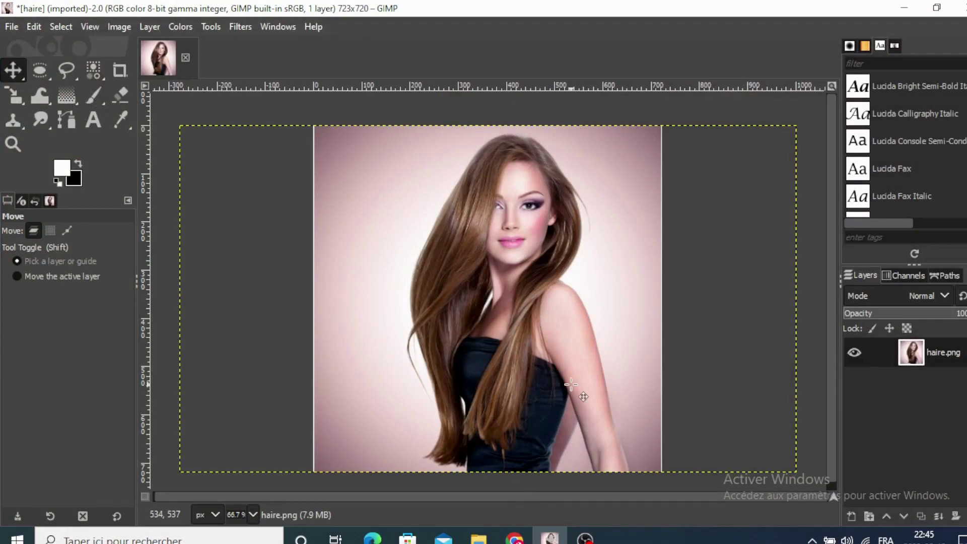
Add a transparent 723×720 layer named 1 above the haire.png portrait layer
{"action": "left_click", "coordinate": [846, 517]}
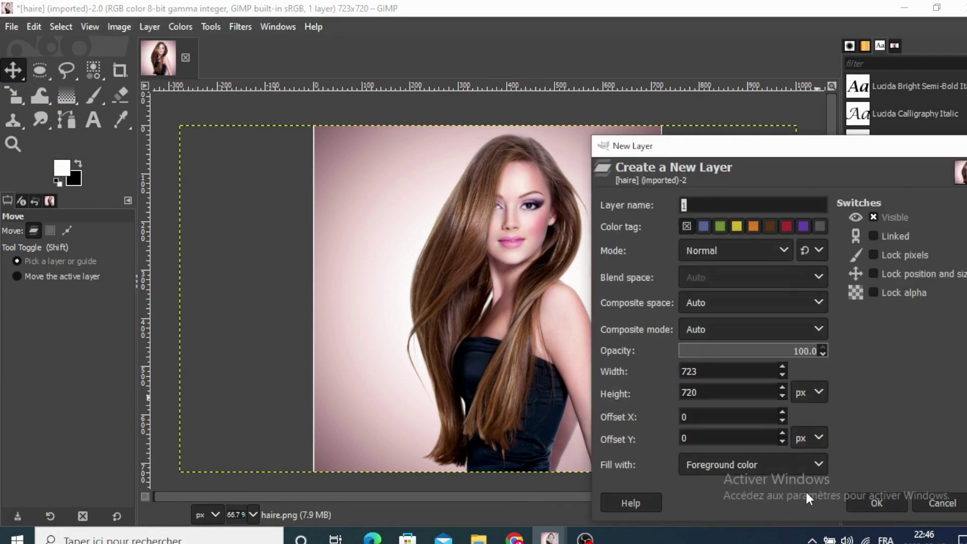
{"action": "left_click", "coordinate": [813, 463]}
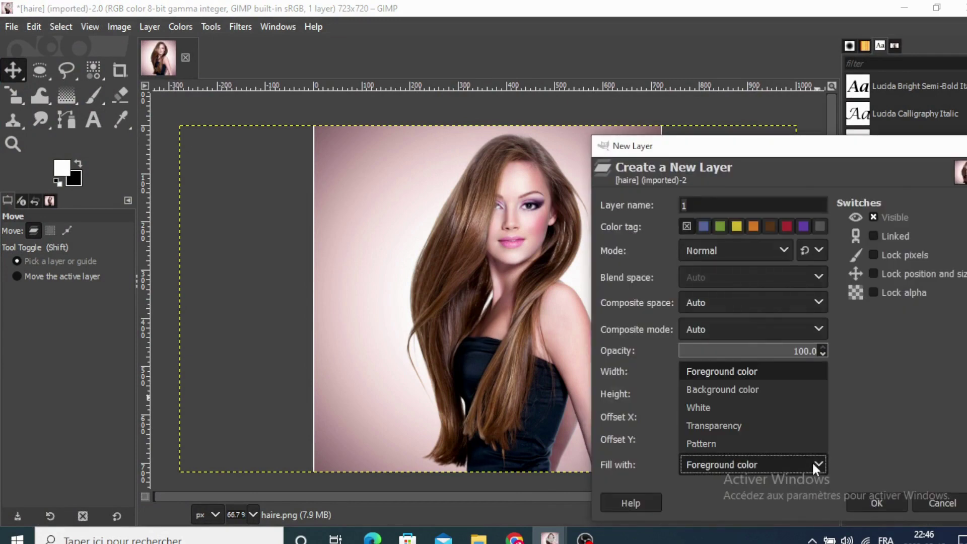
{"action": "left_click", "coordinate": [720, 427]}
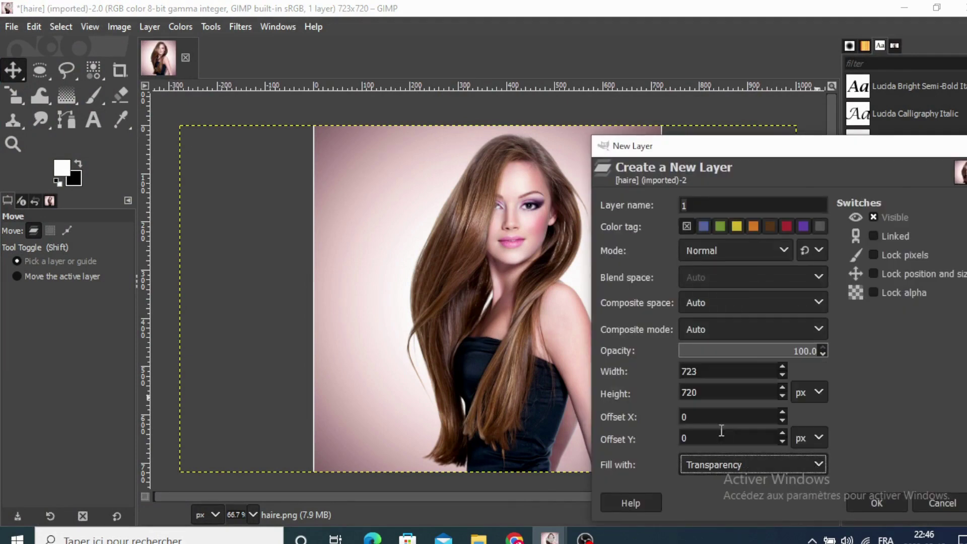
{"action": "left_click", "coordinate": [878, 505]}
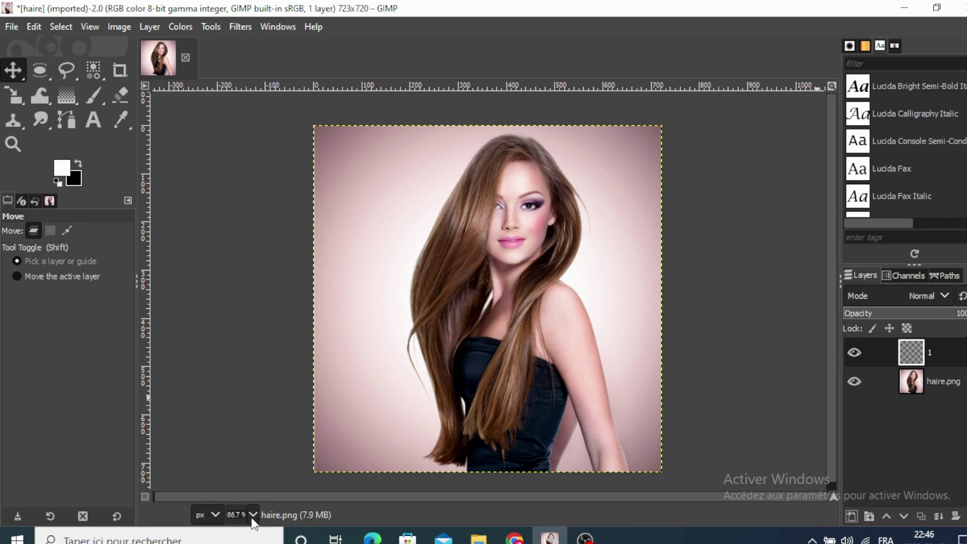
Set the view zoom to 100% and switch to the Paths tool
{"action": "left_click", "coordinate": [253, 515]}
{"action": "key", "text": "b"}
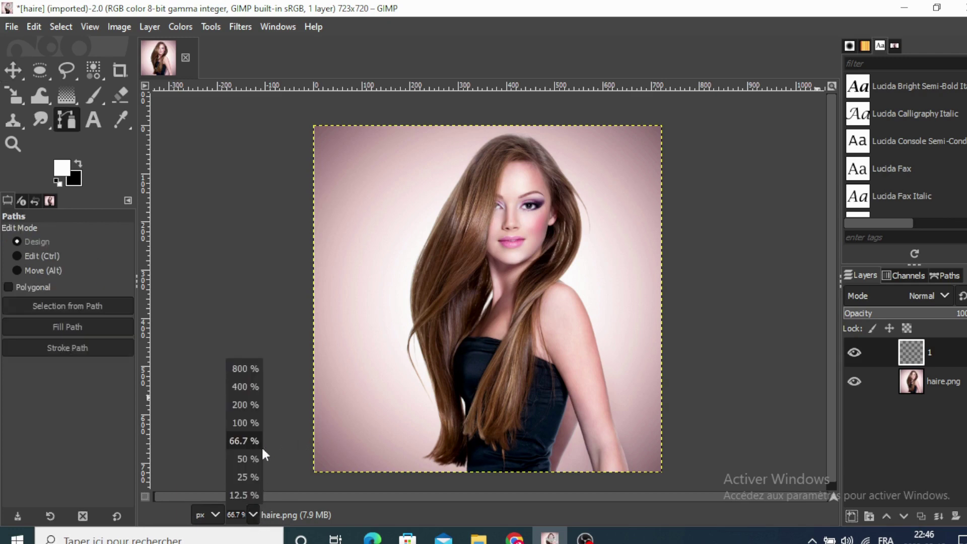
{"action": "left_click", "coordinate": [244, 422]}
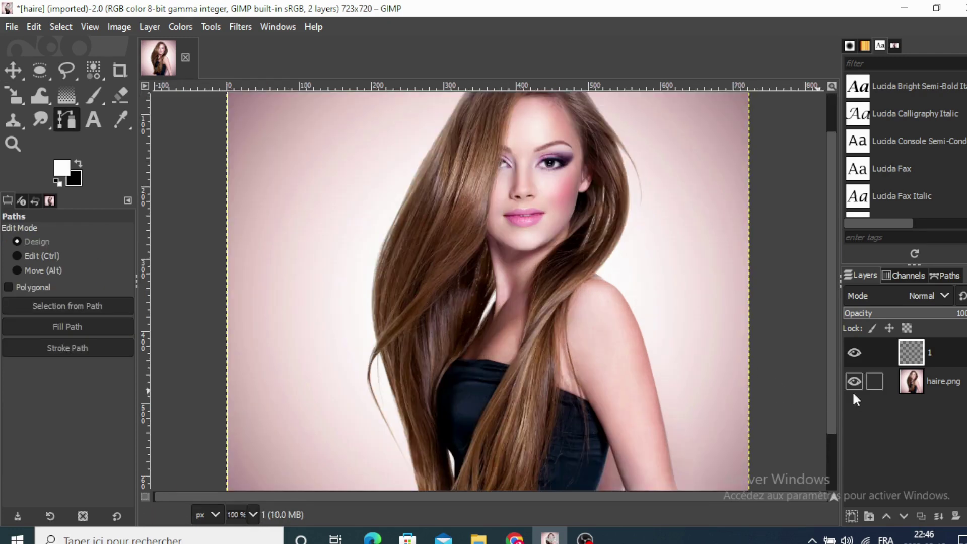
{"action": "left_click_drag", "start_coordinate": [832, 406], "coordinate": [829, 369]}
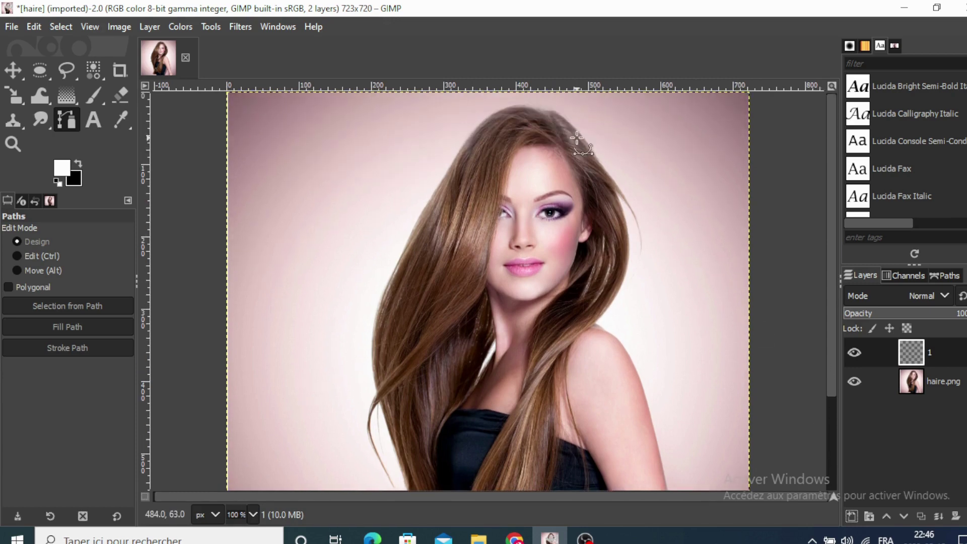
Place path anchors across the top of the hair and down its left edge
{"action": "left_click", "coordinate": [548, 110]}
{"action": "left_click", "coordinate": [516, 106]}
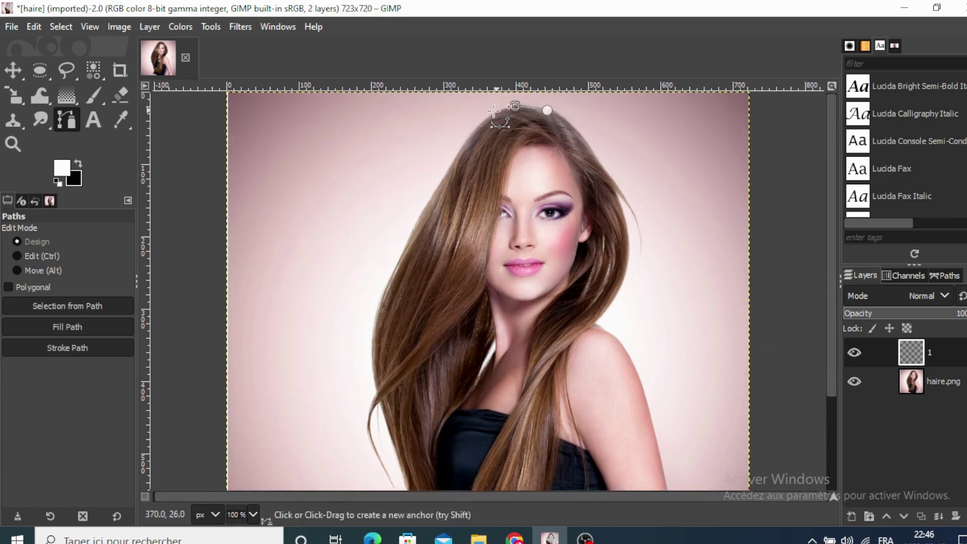
{"action": "left_click", "coordinate": [488, 111]}
{"action": "left_click", "coordinate": [462, 144]}
{"action": "left_click", "coordinate": [438, 185]}
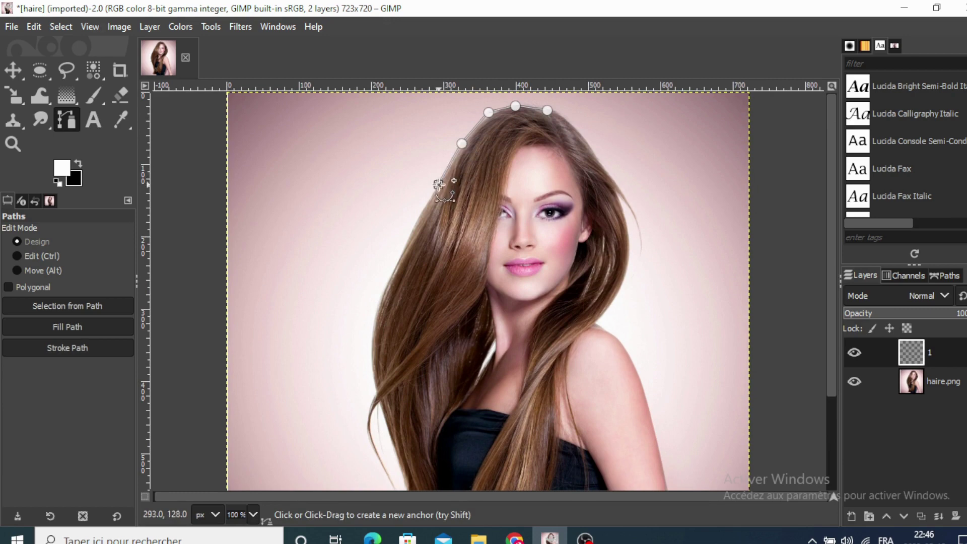
{"action": "left_click", "coordinate": [413, 227]}
{"action": "left_click", "coordinate": [395, 270]}
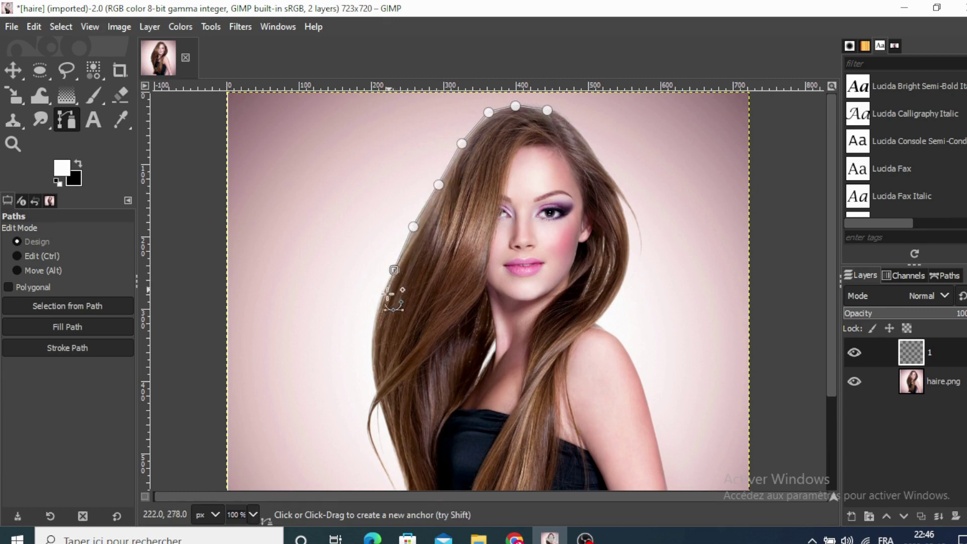
{"action": "left_click", "coordinate": [382, 305]}
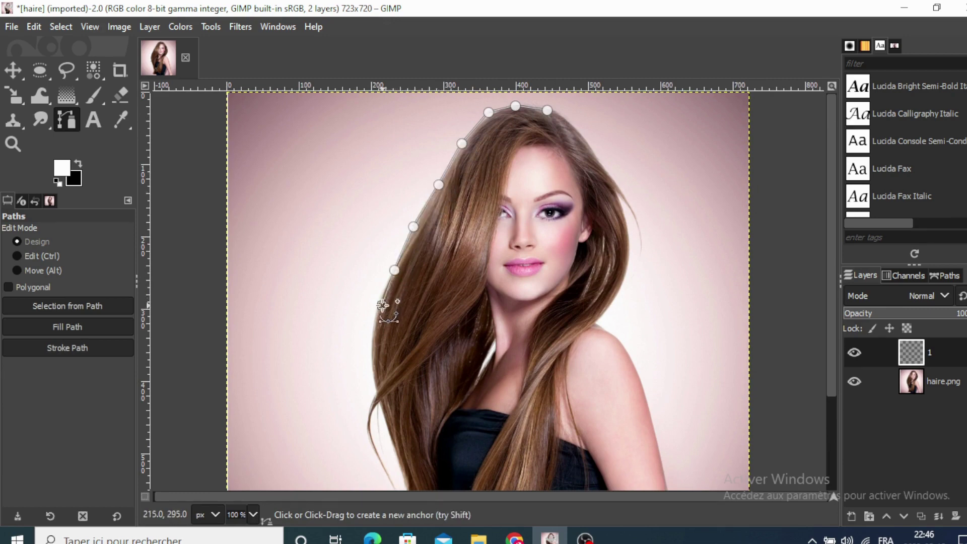
Continue the path's anchors down the left edge to the hair's lower ends
{"action": "left_click", "coordinate": [372, 345]}
{"action": "left_click", "coordinate": [376, 387]}
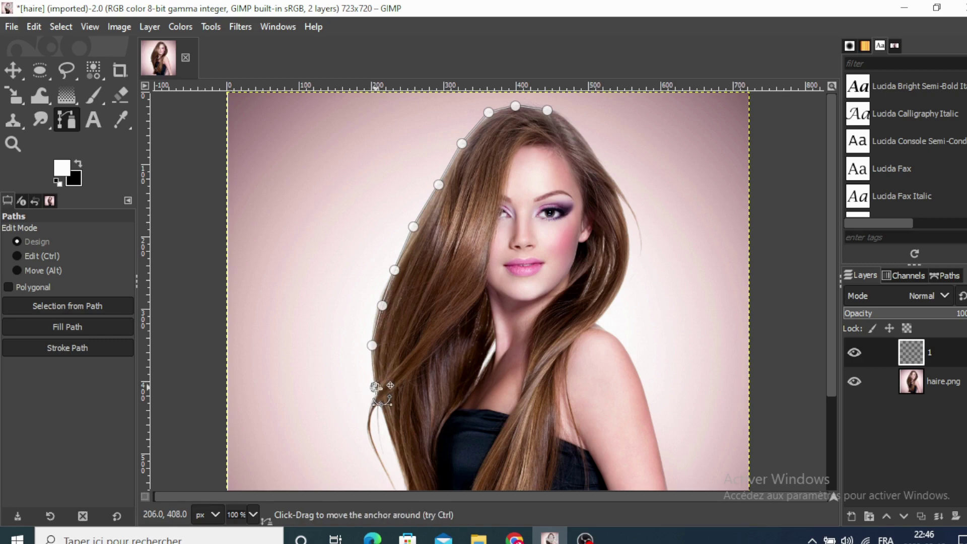
{"action": "left_click", "coordinate": [368, 410]}
{"action": "left_click", "coordinate": [371, 437]}
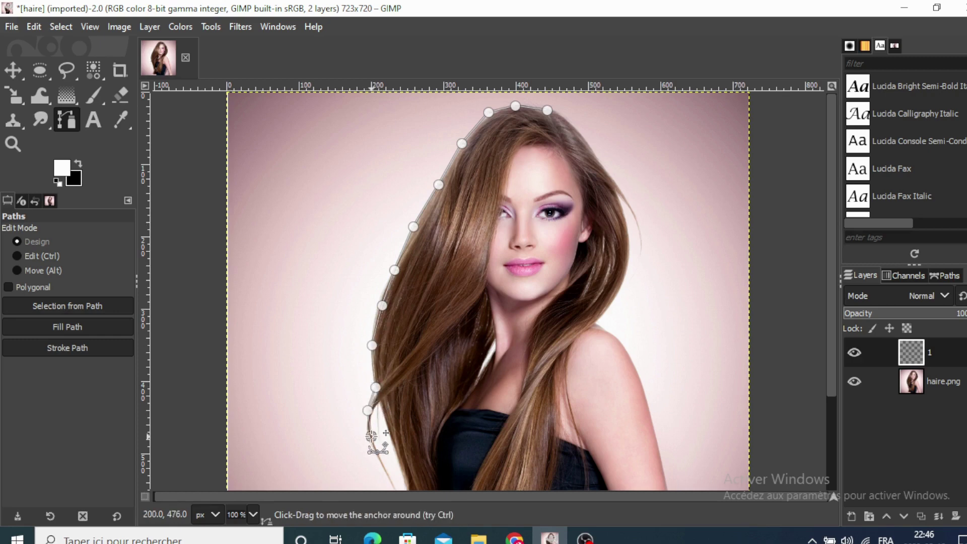
{"action": "left_click", "coordinate": [380, 468]}
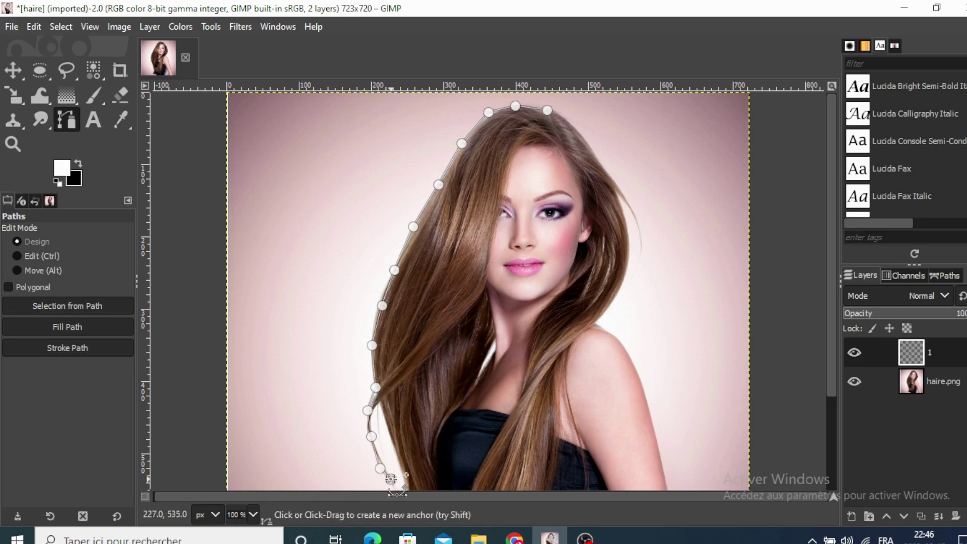
{"action": "left_click", "coordinate": [391, 479]}
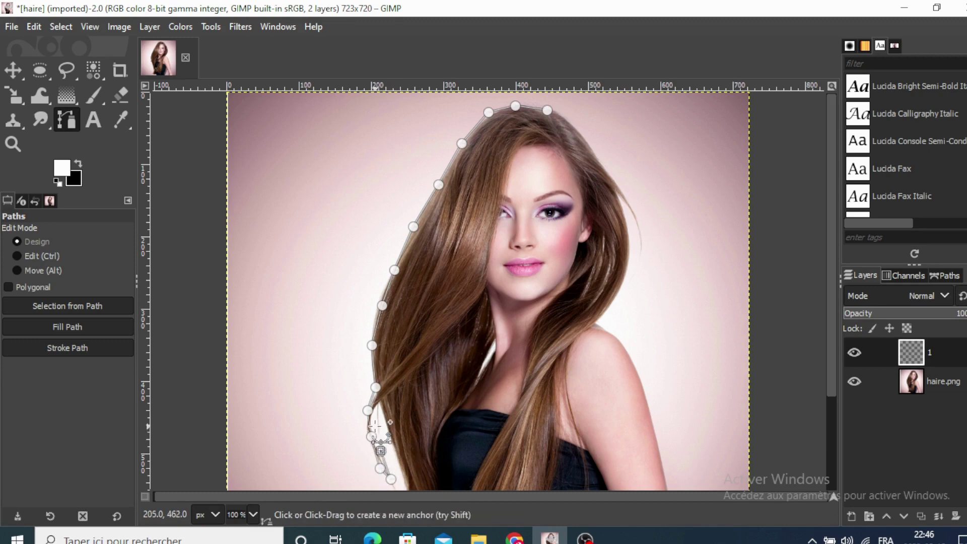
{"action": "left_click", "coordinate": [380, 405]}
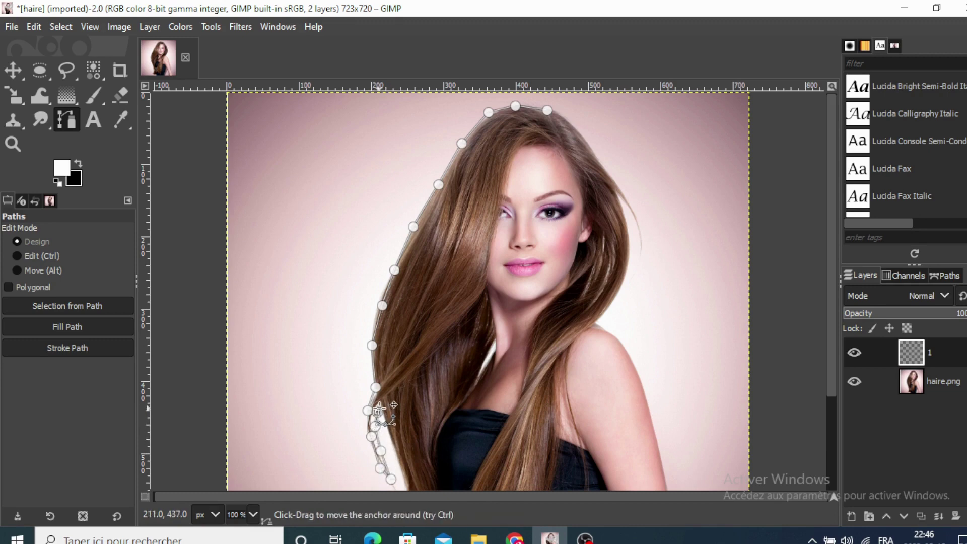
{"action": "left_click", "coordinate": [390, 435]}
{"action": "left_click", "coordinate": [401, 460]}
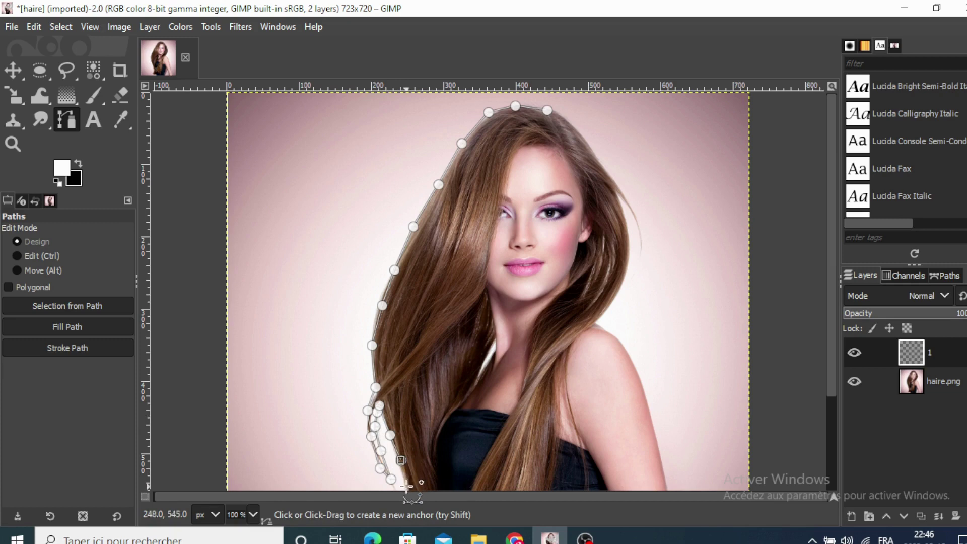
{"action": "left_click", "coordinate": [407, 486]}
Extend the path down the hair edge and around its bottom ends, turning upward
{"action": "left_click_drag", "start_coordinate": [835, 354], "coordinate": [841, 471]}
{"action": "left_click", "coordinate": [418, 407]}
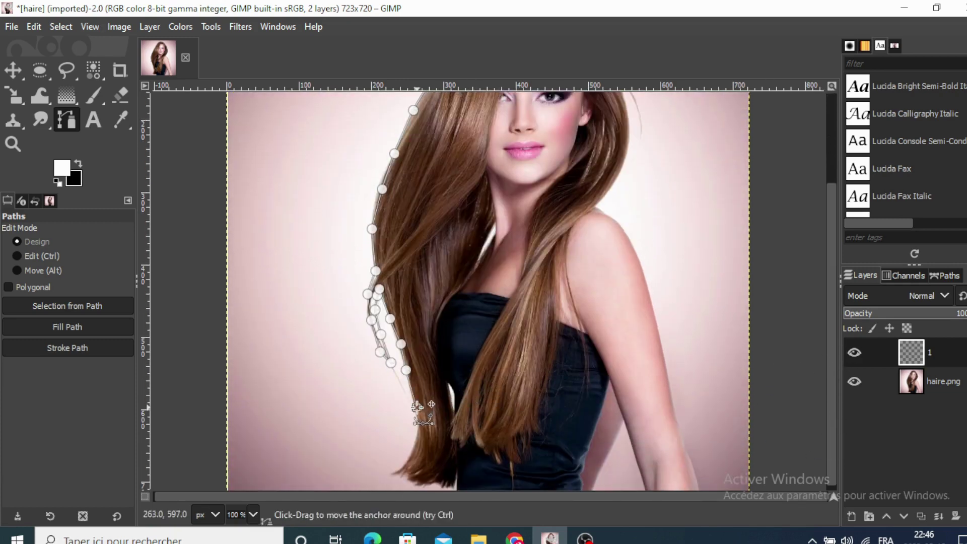
{"action": "left_click", "coordinate": [418, 438]}
{"action": "left_click", "coordinate": [405, 467]}
{"action": "left_click", "coordinate": [405, 480]}
{"action": "left_click", "coordinate": [449, 486]}
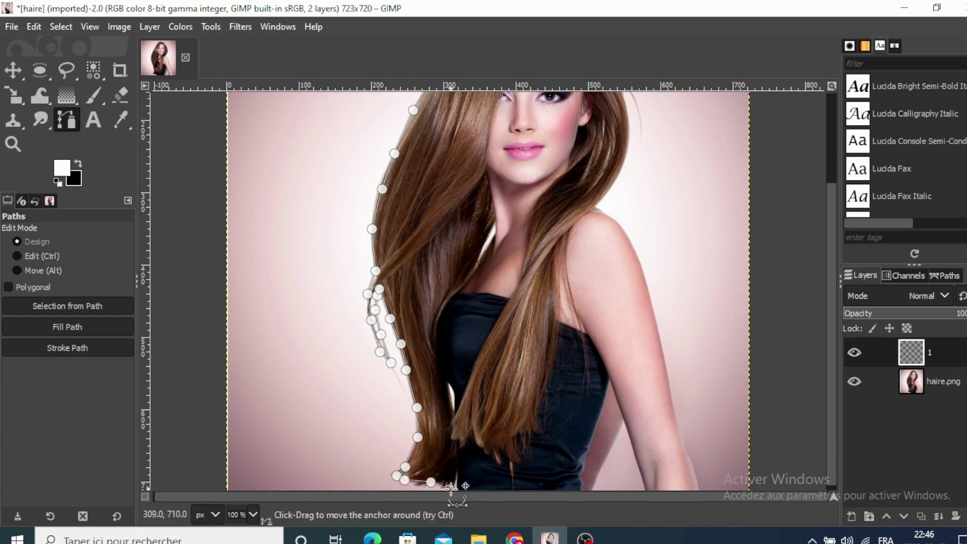
{"action": "left_click", "coordinate": [455, 460]}
{"action": "left_click", "coordinate": [455, 442]}
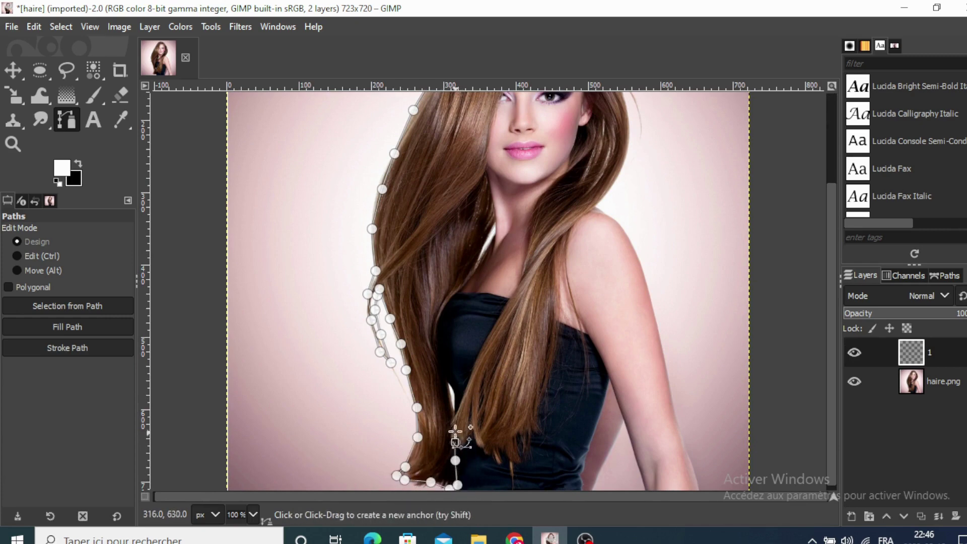
{"action": "left_click", "coordinate": [455, 421]}
Trace the path up the hair's inner edge beside the dress and neck toward the chin
{"action": "left_click", "coordinate": [450, 401]}
{"action": "left_click", "coordinate": [451, 388]}
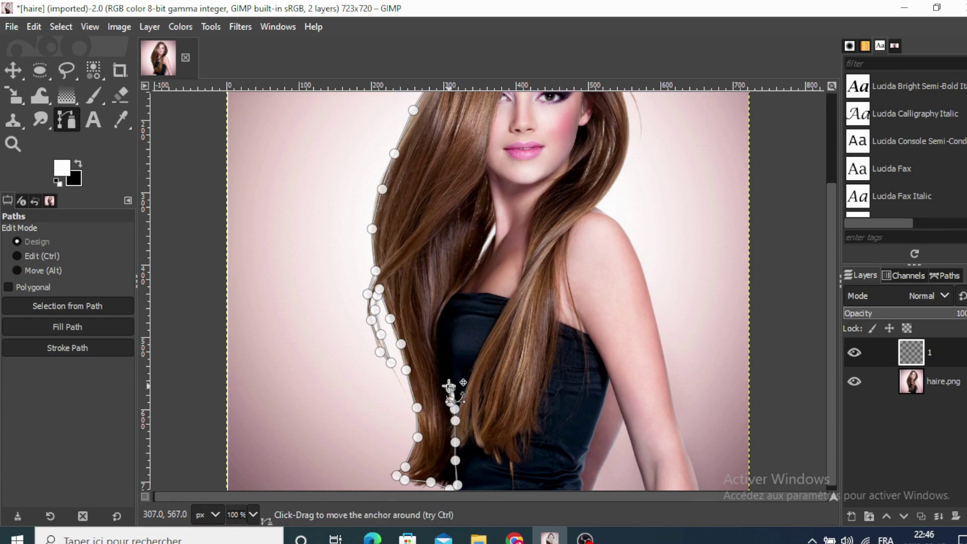
{"action": "left_click", "coordinate": [441, 372]}
{"action": "left_click", "coordinate": [435, 343]}
{"action": "left_click", "coordinate": [436, 331]}
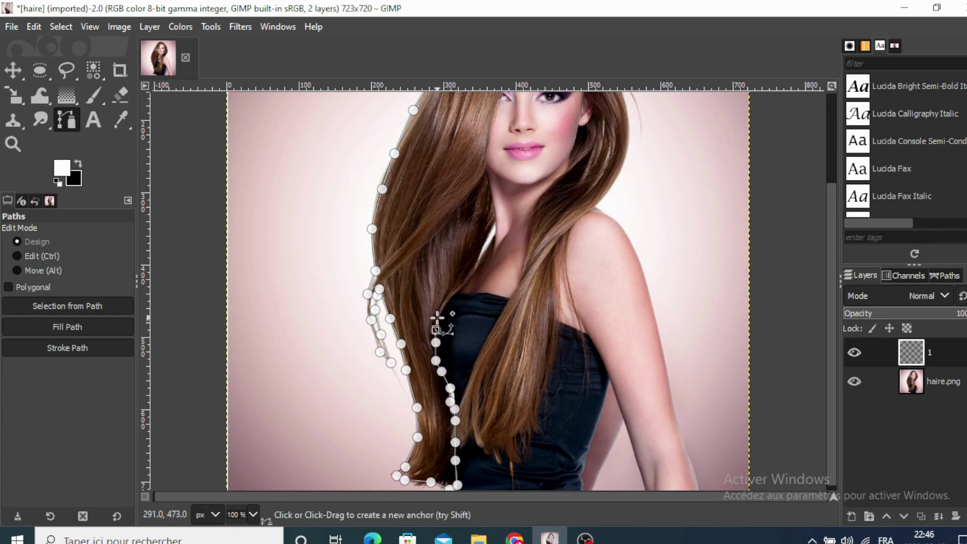
{"action": "left_click", "coordinate": [450, 306]}
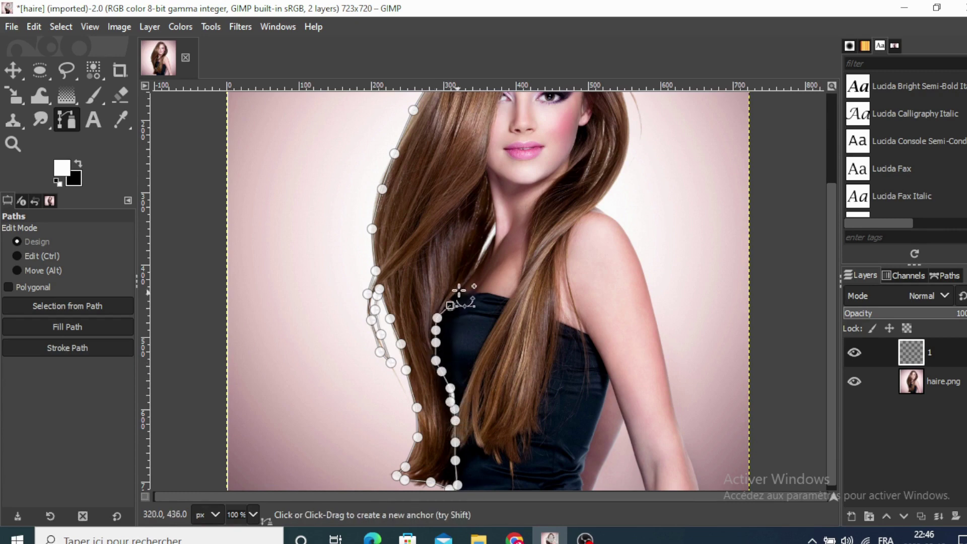
{"action": "left_click", "coordinate": [478, 256]}
{"action": "left_click", "coordinate": [493, 229]}
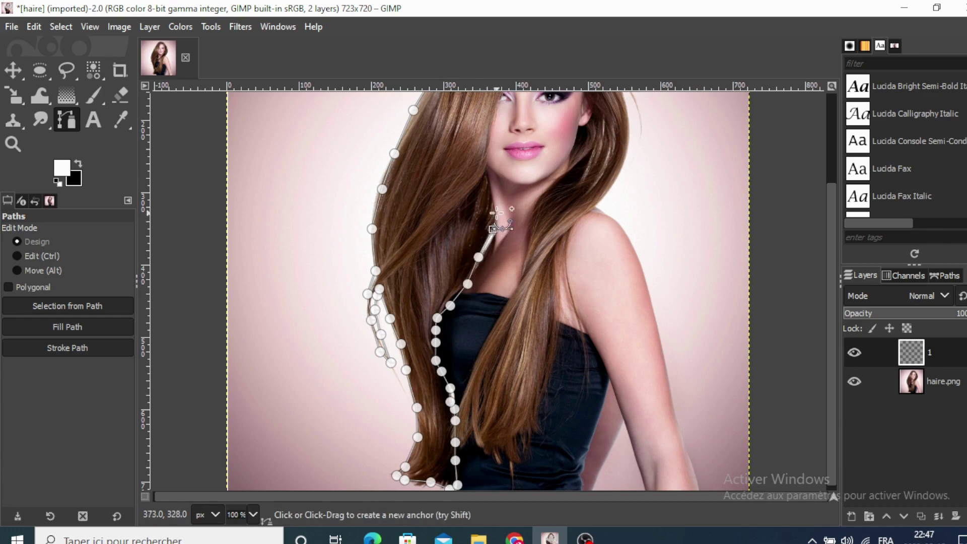
{"action": "left_click", "coordinate": [497, 214]}
{"action": "left_click", "coordinate": [489, 172]}
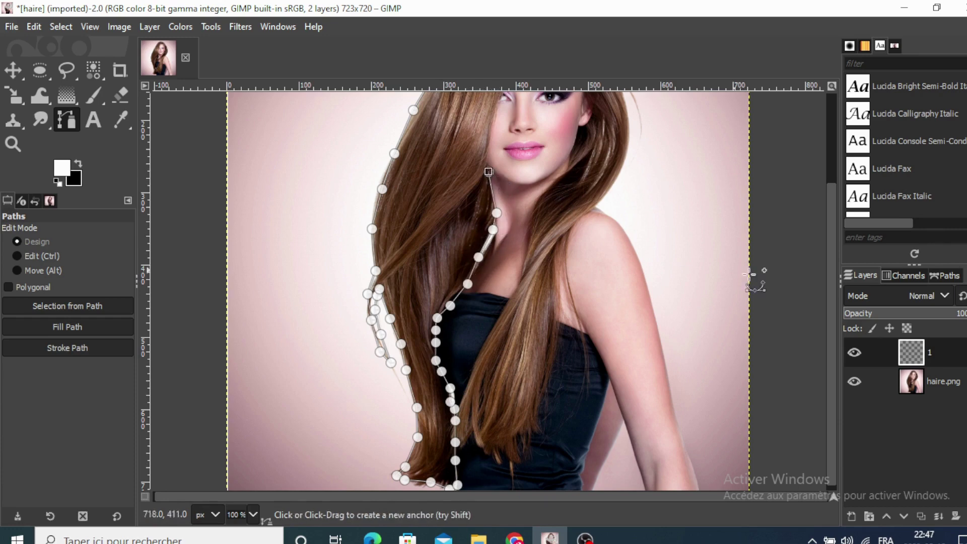
Carry the path up beside the face, across the top hairline and down to her cheek
{"action": "left_click_drag", "start_coordinate": [830, 331], "coordinate": [829, 270]}
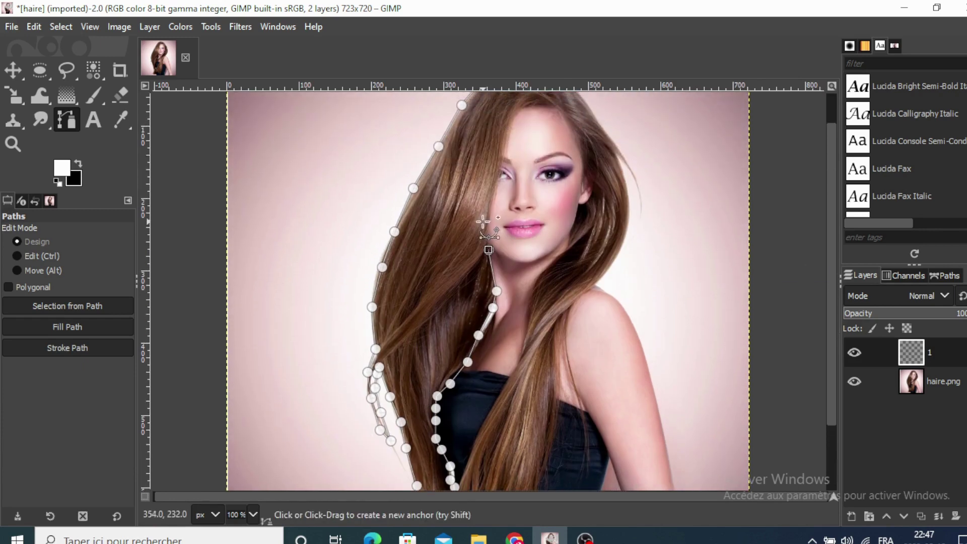
{"action": "left_click", "coordinate": [489, 221]}
{"action": "left_click", "coordinate": [501, 179]}
{"action": "left_click", "coordinate": [506, 141]}
{"action": "left_click", "coordinate": [519, 111]}
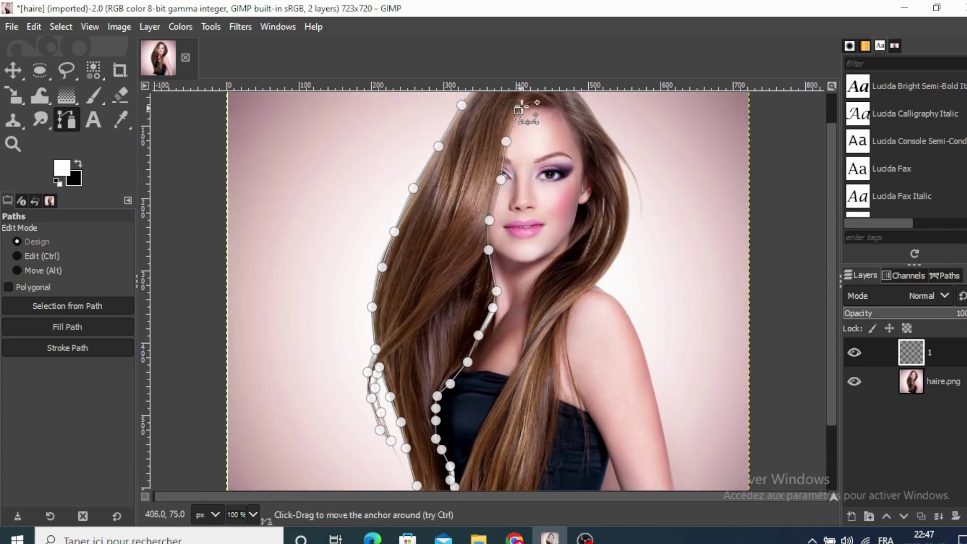
{"action": "left_click", "coordinate": [562, 112]}
{"action": "left_click", "coordinate": [581, 141]}
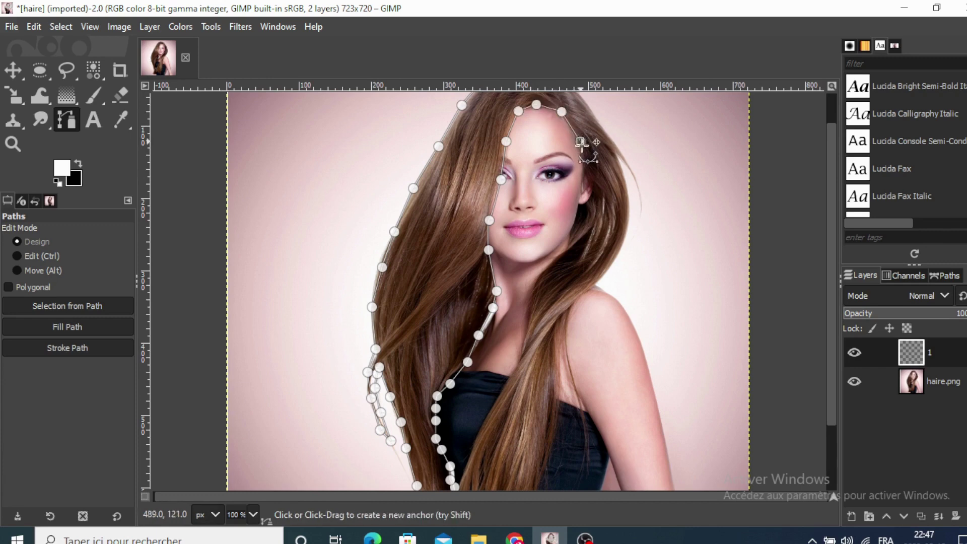
{"action": "left_click", "coordinate": [586, 176]}
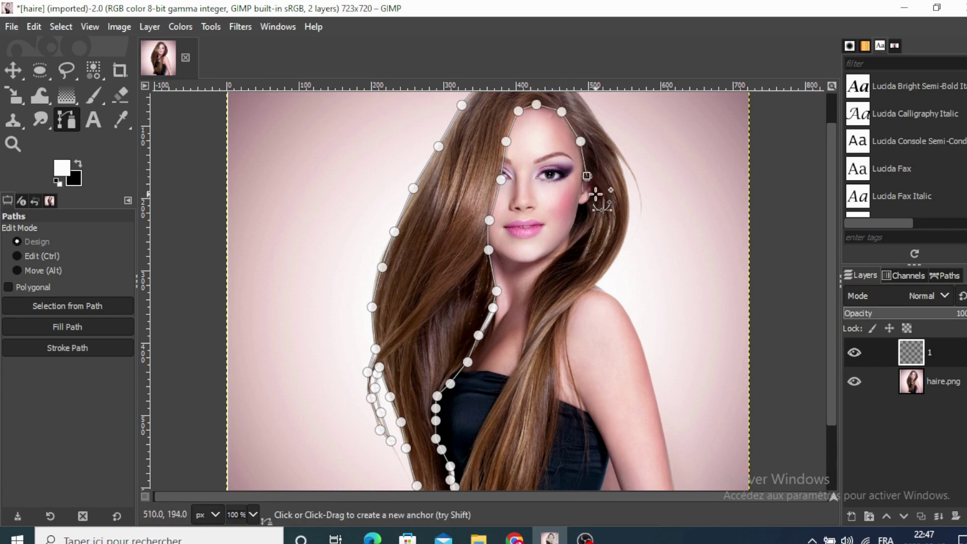
{"action": "left_click", "coordinate": [595, 193]}
Continue the outline past the jaw and down the front hair lock over the dress
{"action": "left_click", "coordinate": [573, 235]}
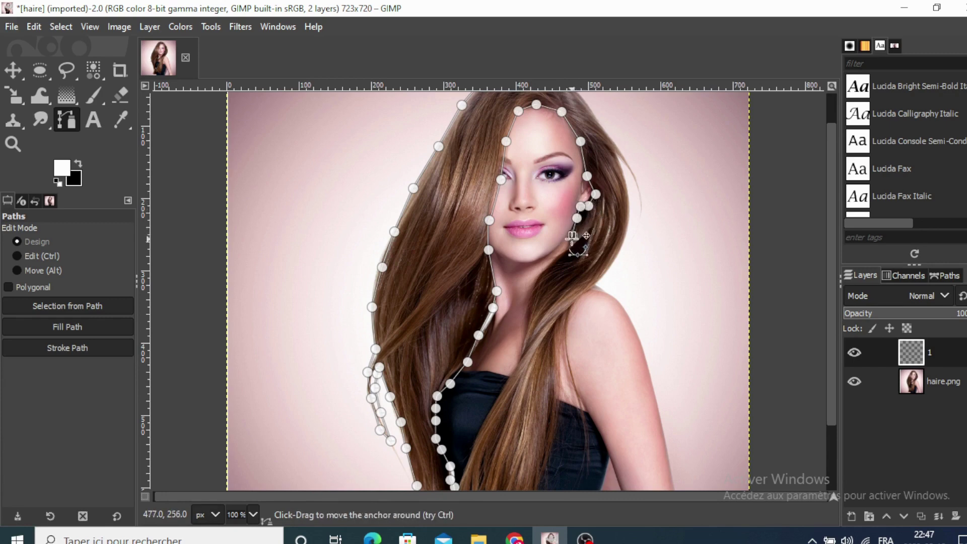
{"action": "left_click", "coordinate": [544, 270]}
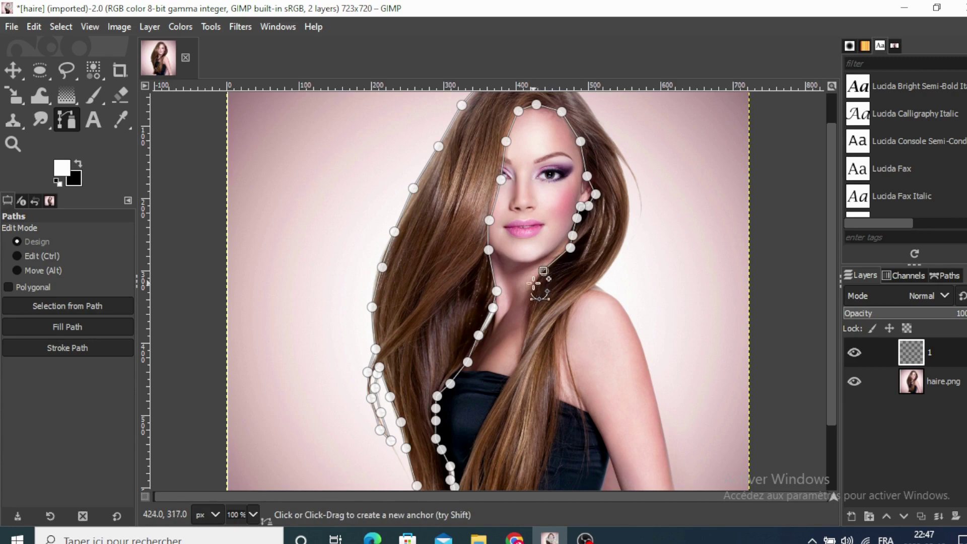
{"action": "left_click", "coordinate": [526, 313]}
{"action": "left_click", "coordinate": [522, 345]}
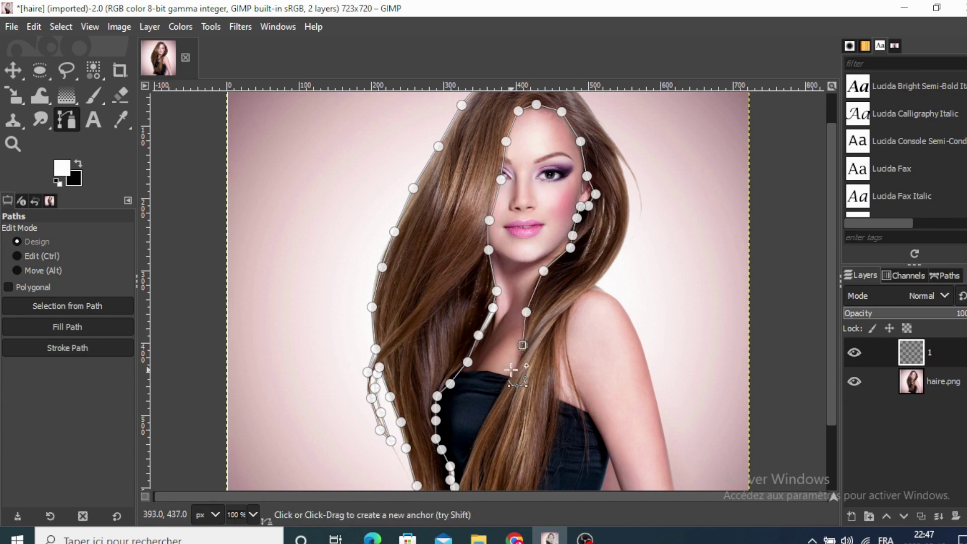
{"action": "left_click", "coordinate": [511, 370]}
{"action": "left_click", "coordinate": [499, 400]}
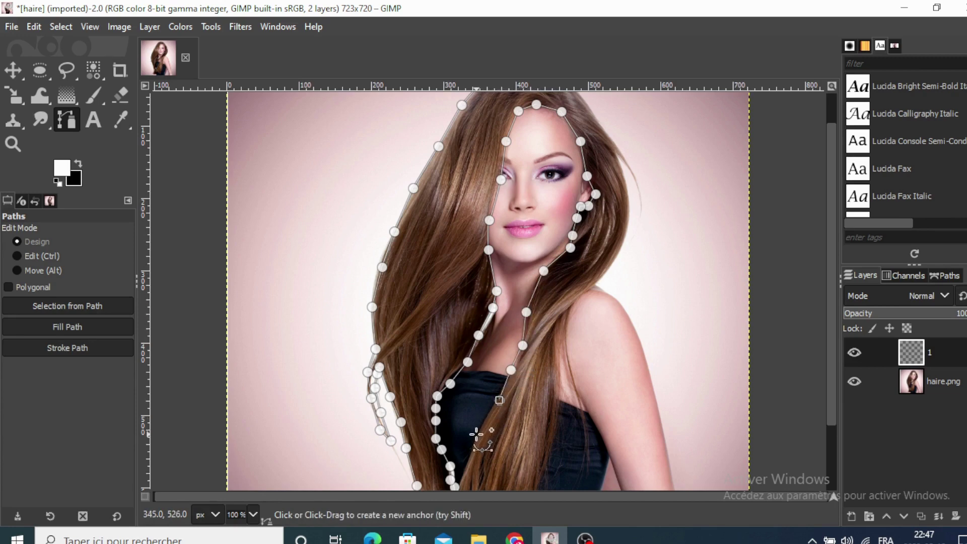
{"action": "left_click", "coordinate": [476, 437]}
{"action": "left_click", "coordinate": [466, 470]}
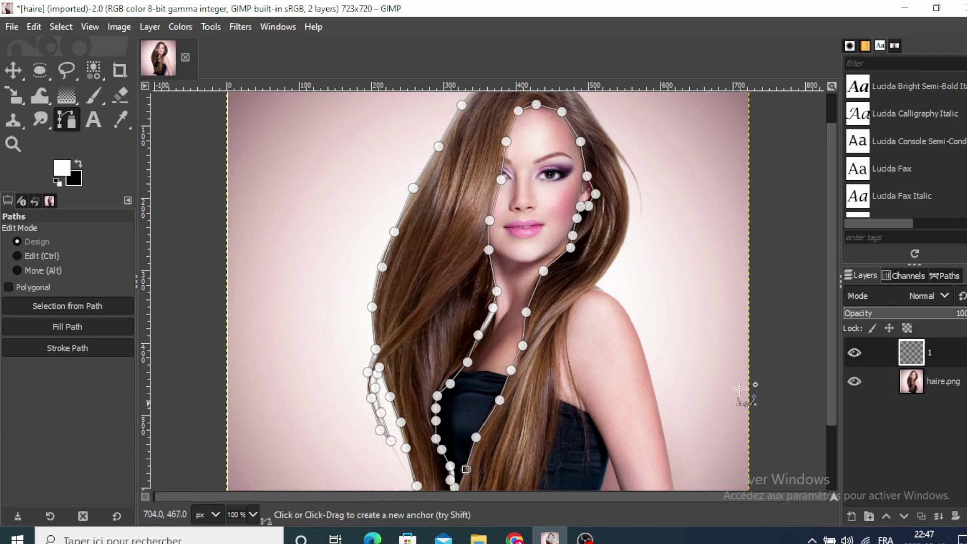
{"action": "left_click_drag", "start_coordinate": [827, 341], "coordinate": [826, 409]}
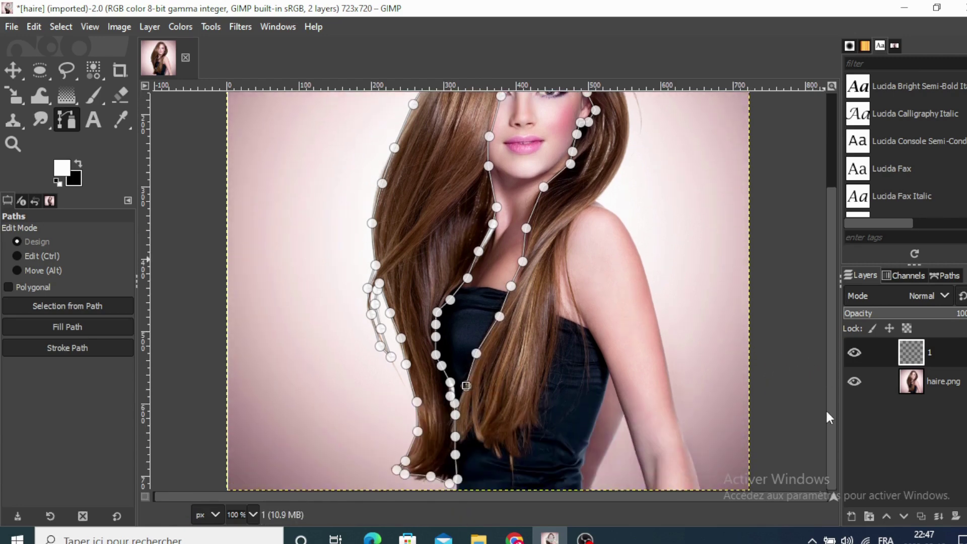
Resume the path at an existing anchor and trace the front strand's bottom tips
{"action": "left_click", "coordinate": [454, 403]}
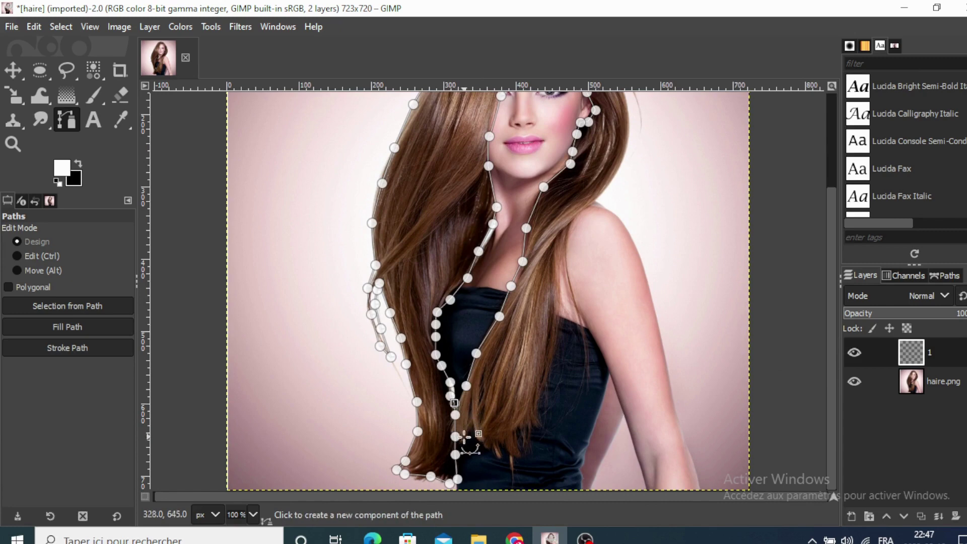
{"action": "left_click", "coordinate": [461, 442]}
{"action": "left_click", "coordinate": [471, 430]}
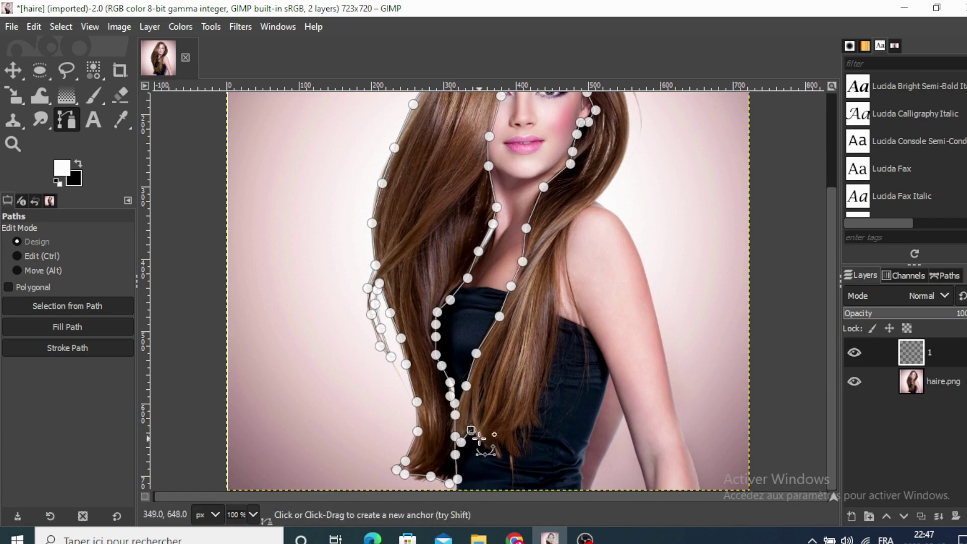
{"action": "left_click", "coordinate": [481, 445]}
{"action": "left_click", "coordinate": [493, 451]}
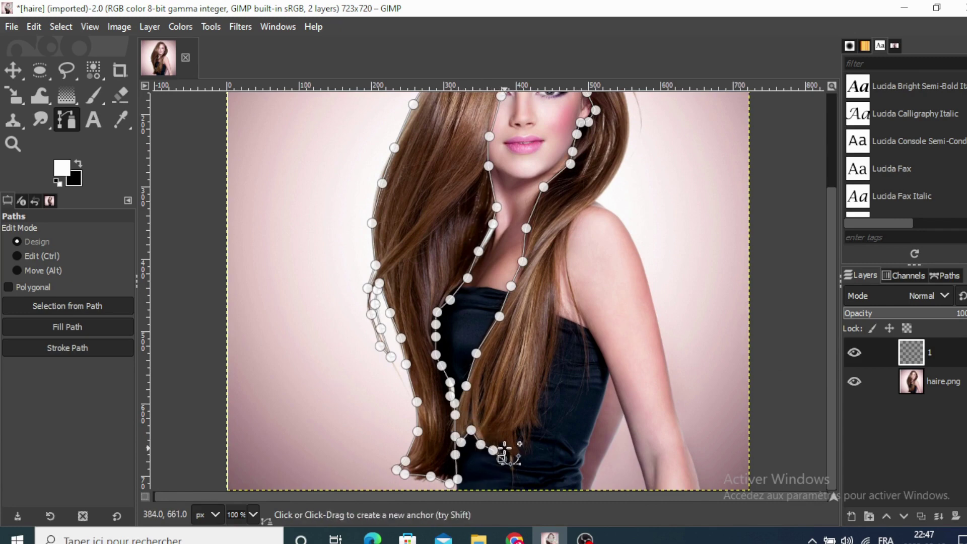
{"action": "left_click", "coordinate": [504, 447]}
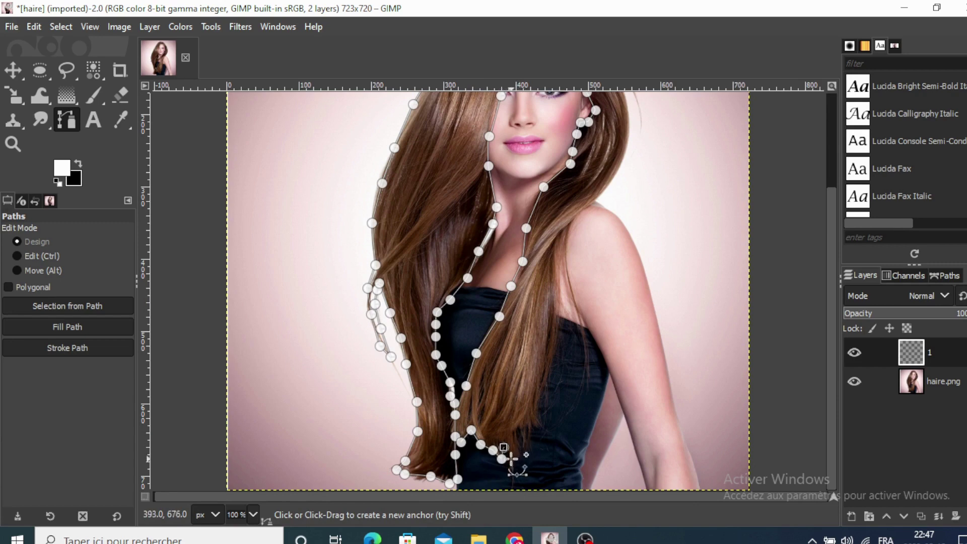
{"action": "left_click", "coordinate": [511, 460]}
{"action": "left_click", "coordinate": [513, 482]}
Follow the tips back up and trace the lock's outer edge to above the shoulder
{"action": "left_click", "coordinate": [516, 464]}
{"action": "left_click", "coordinate": [522, 451]}
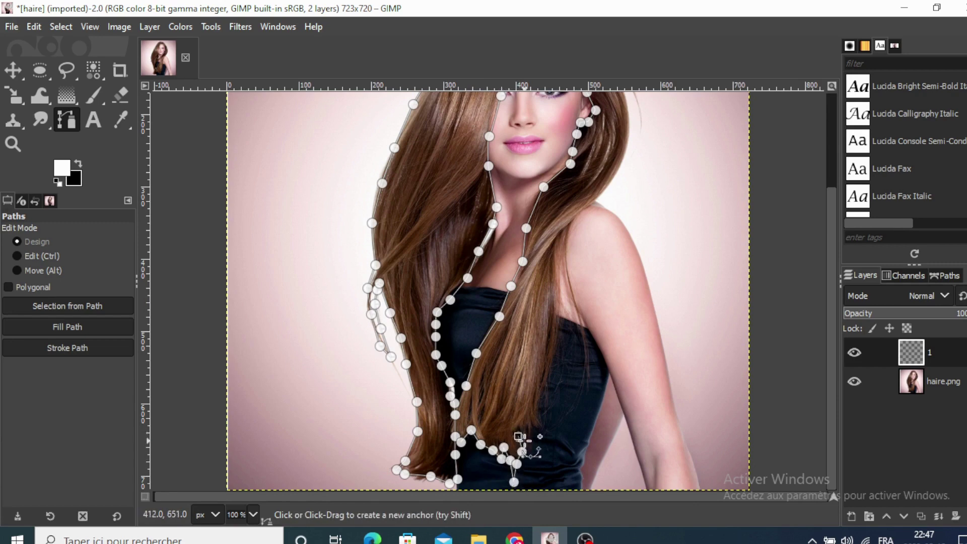
{"action": "left_click", "coordinate": [532, 433]}
{"action": "left_click", "coordinate": [541, 429]}
{"action": "left_click", "coordinate": [541, 405]}
{"action": "left_click", "coordinate": [544, 388]}
{"action": "left_click", "coordinate": [557, 343]}
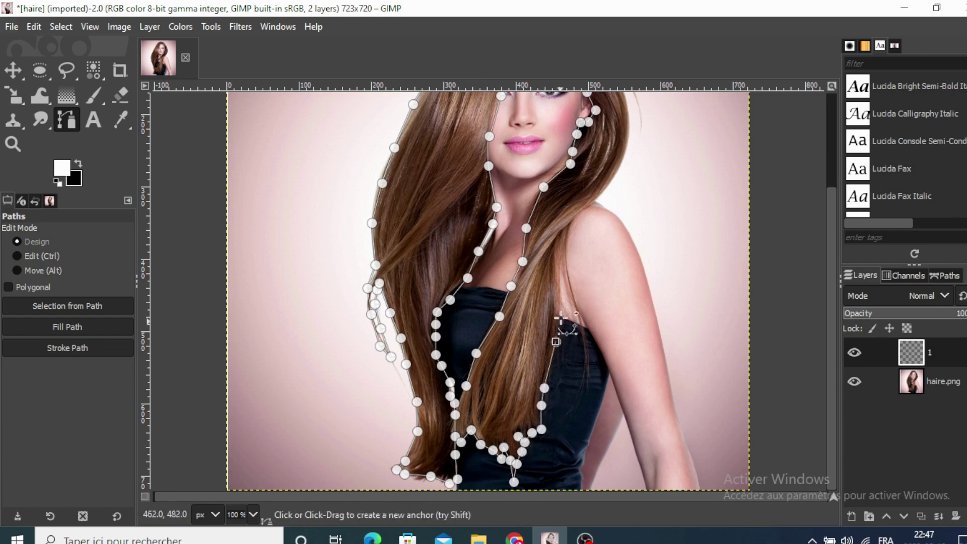
{"action": "left_click", "coordinate": [561, 307]}
{"action": "left_click", "coordinate": [563, 271]}
{"action": "left_click", "coordinate": [567, 240]}
{"action": "left_click", "coordinate": [572, 222]}
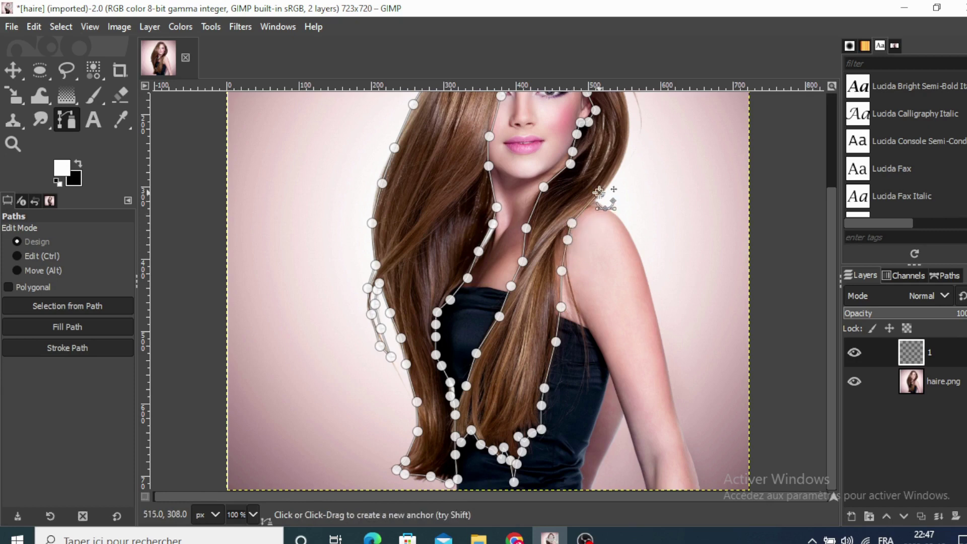
{"action": "left_click_drag", "start_coordinate": [600, 193], "coordinate": [617, 169]}
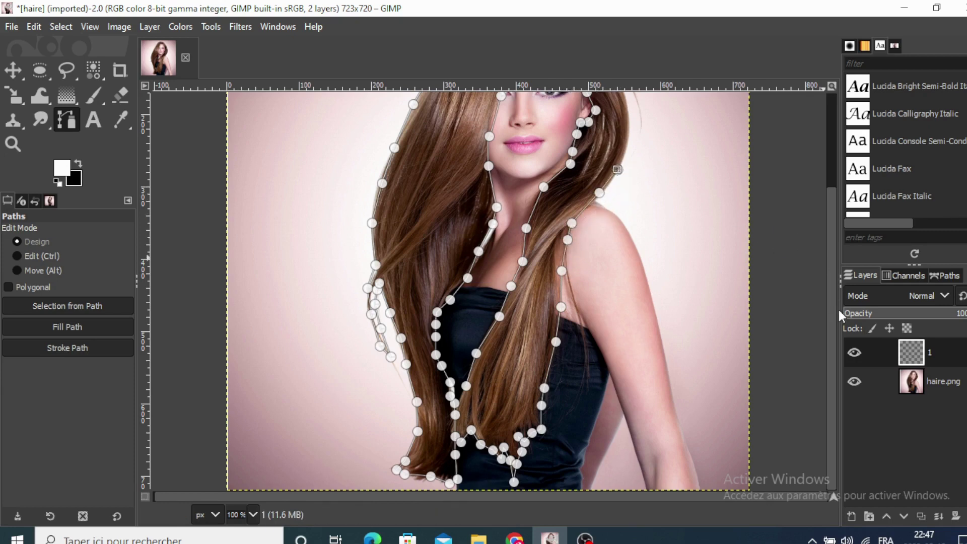
Add anchors up the outer right hair edge to a curved anchor at the crown
{"action": "left_click_drag", "start_coordinate": [829, 308], "coordinate": [829, 217]}
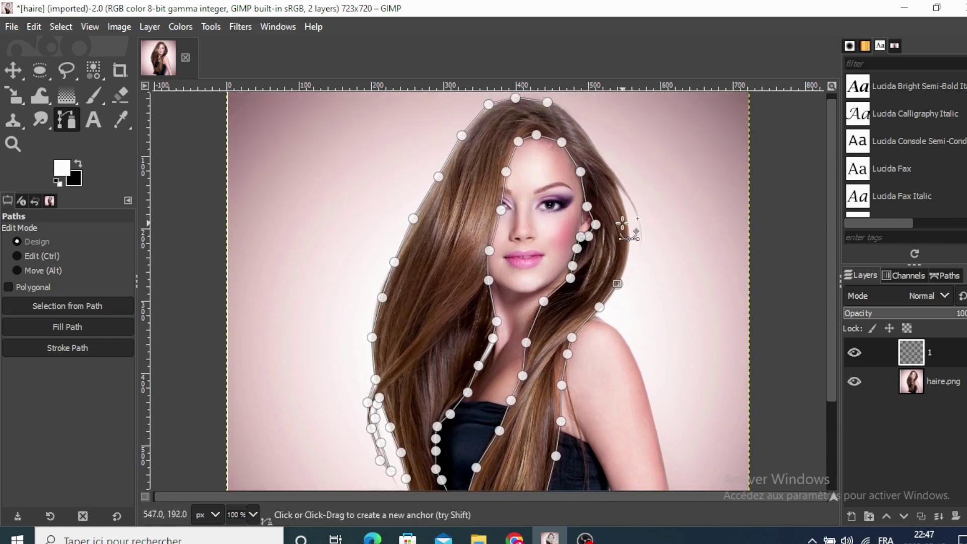
{"action": "left_click", "coordinate": [616, 182]}
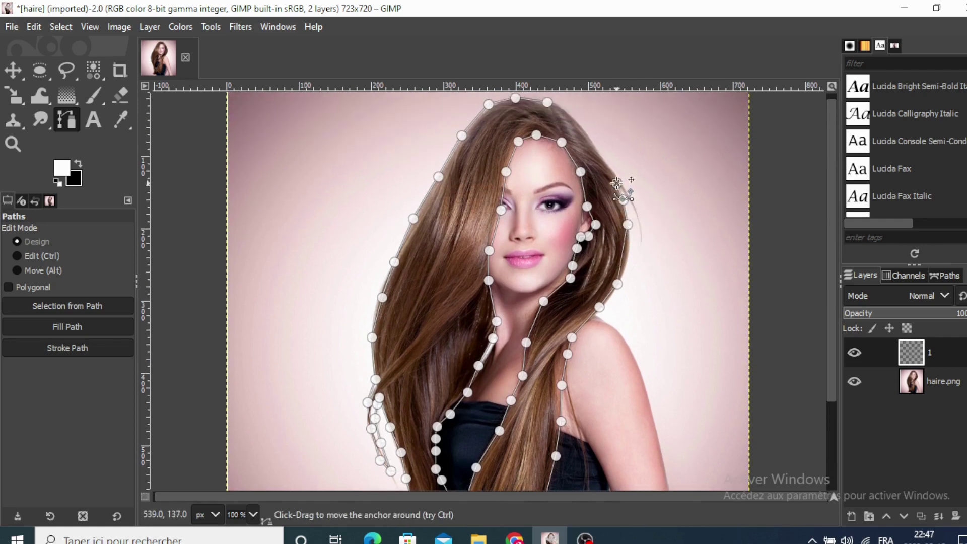
{"action": "left_click", "coordinate": [606, 161]}
{"action": "left_click", "coordinate": [591, 137]}
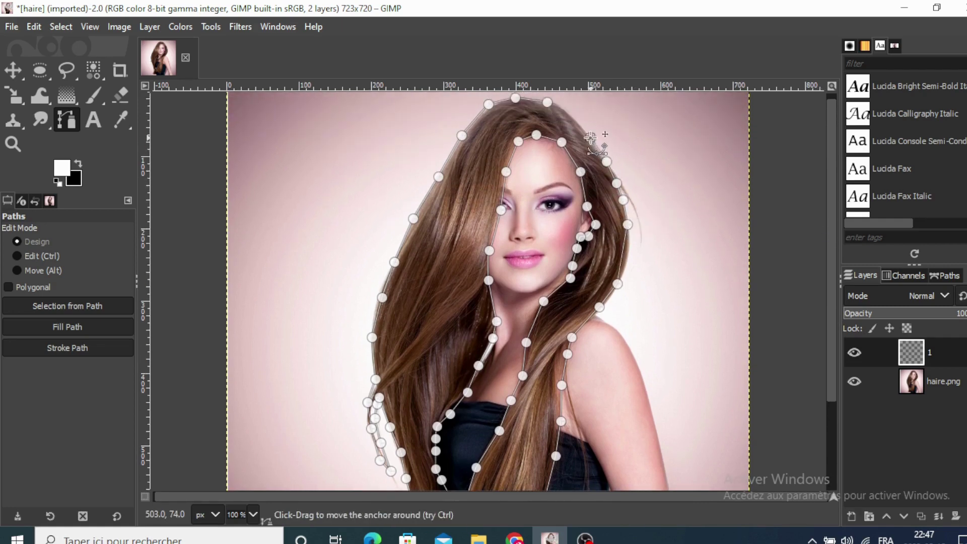
{"action": "left_click_drag", "start_coordinate": [573, 116], "coordinate": [546, 101]}
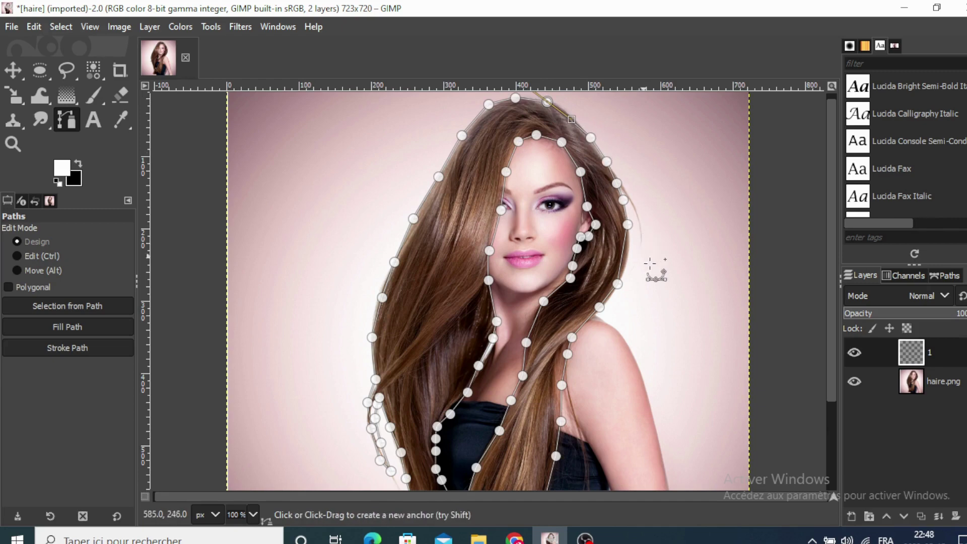
Finish the crown curve and reshape the right-edge segment near the shoulder
{"action": "left_click", "coordinate": [624, 254]}
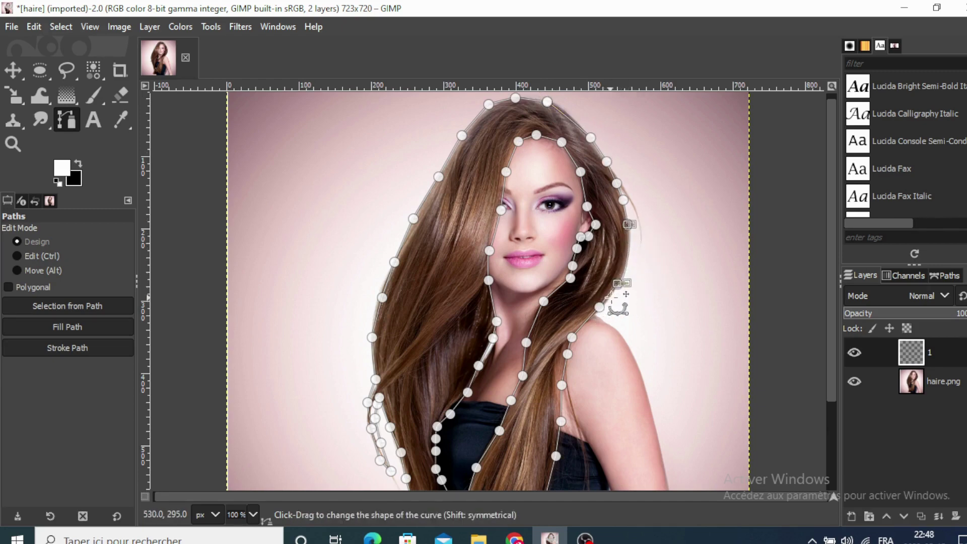
{"action": "left_click_drag", "start_coordinate": [610, 303], "coordinate": [613, 307]}
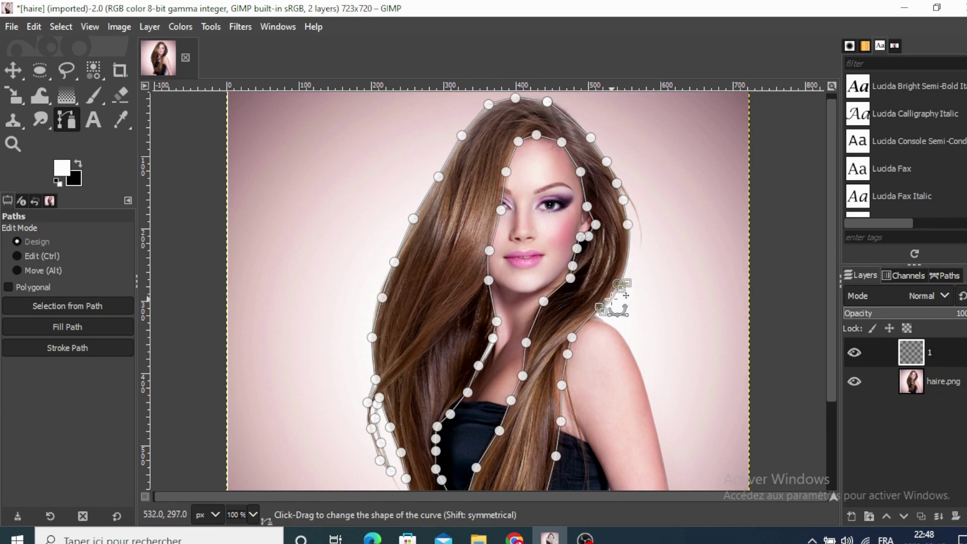
{"action": "left_click", "coordinate": [567, 354]}
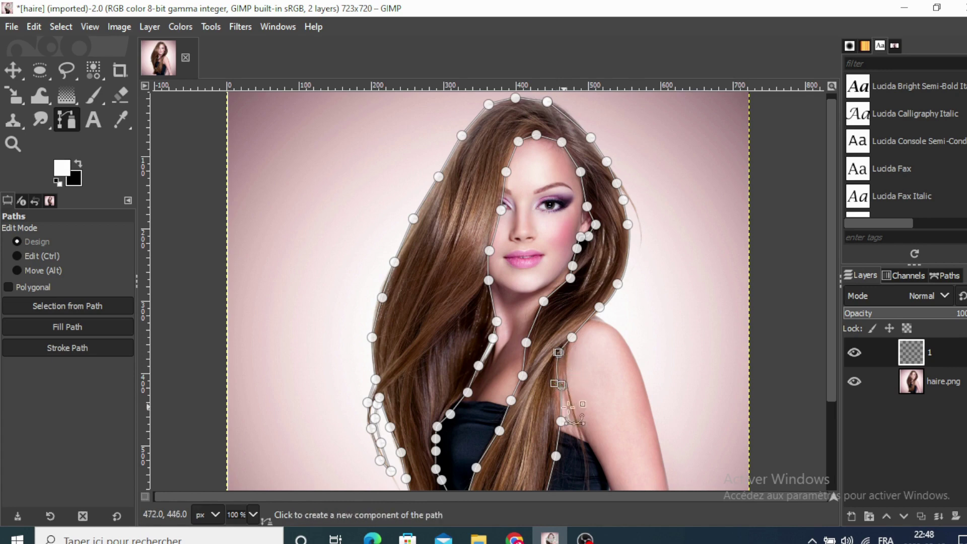
Bend the path curves along the front hair lock and its lower tips
{"action": "scroll", "coordinate": [557, 378], "scroll_direction": "down", "scroll_amount": 5}
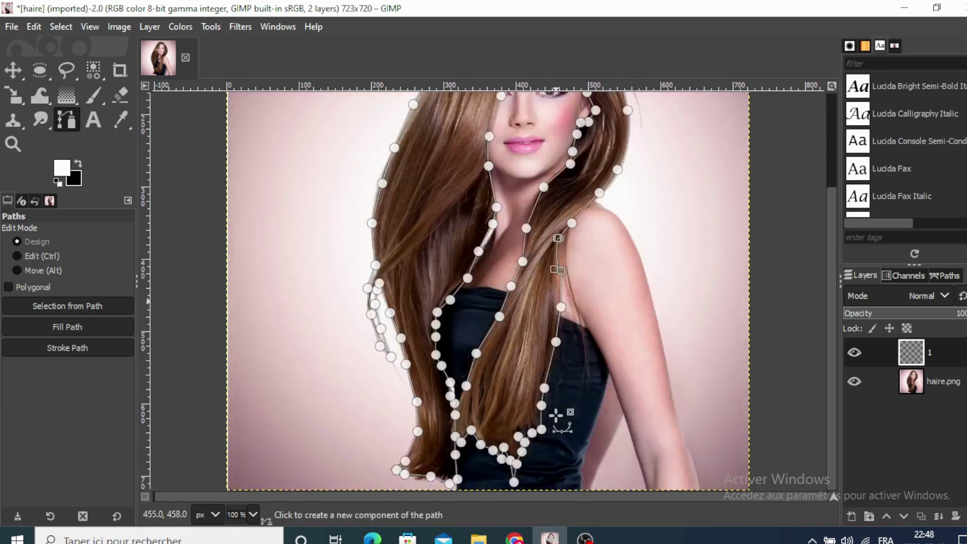
{"action": "left_click", "coordinate": [553, 362]}
{"action": "left_click_drag", "start_coordinate": [554, 362], "coordinate": [552, 362]}
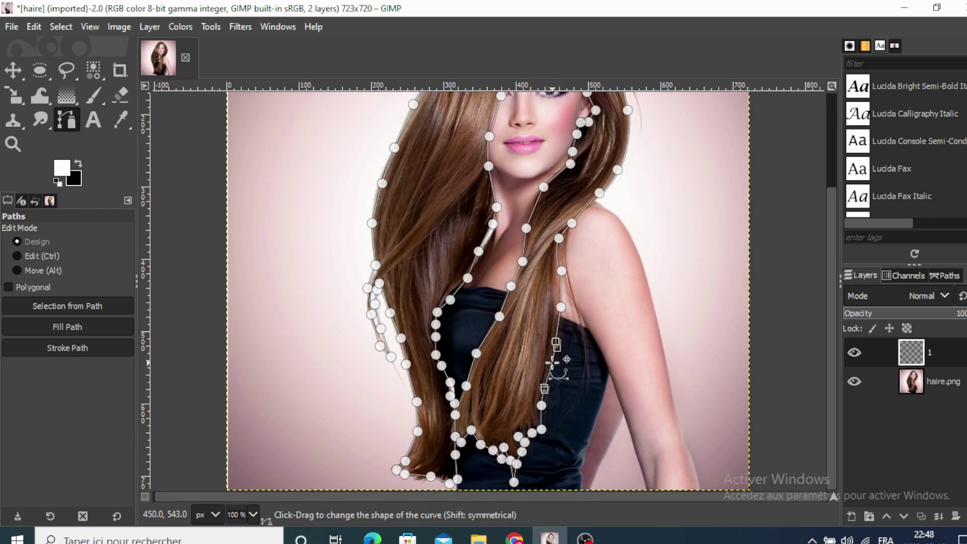
{"action": "left_click", "coordinate": [522, 435]}
{"action": "left_click", "coordinate": [525, 446]}
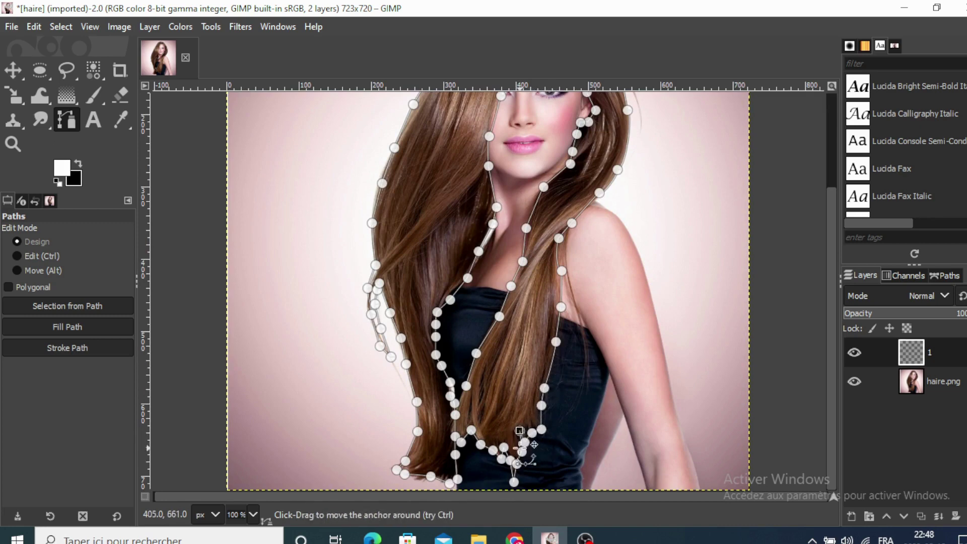
{"action": "left_click_drag", "start_coordinate": [524, 450], "coordinate": [533, 464]}
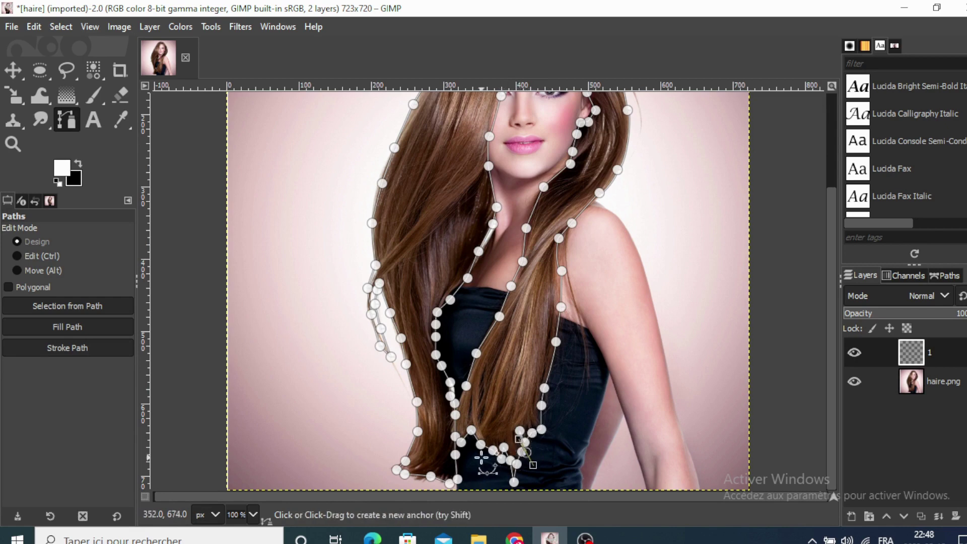
Move the bottom anchor onto the hair's edge and select anchors up the left strand
{"action": "left_click", "coordinate": [430, 476]}
{"action": "left_click_drag", "start_coordinate": [429, 476], "coordinate": [439, 480]}
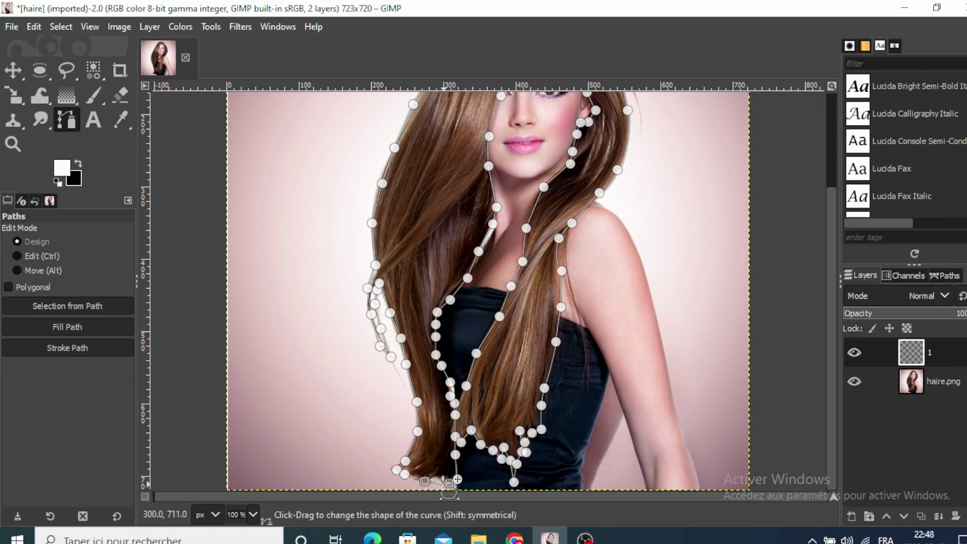
{"action": "left_click", "coordinate": [388, 331]}
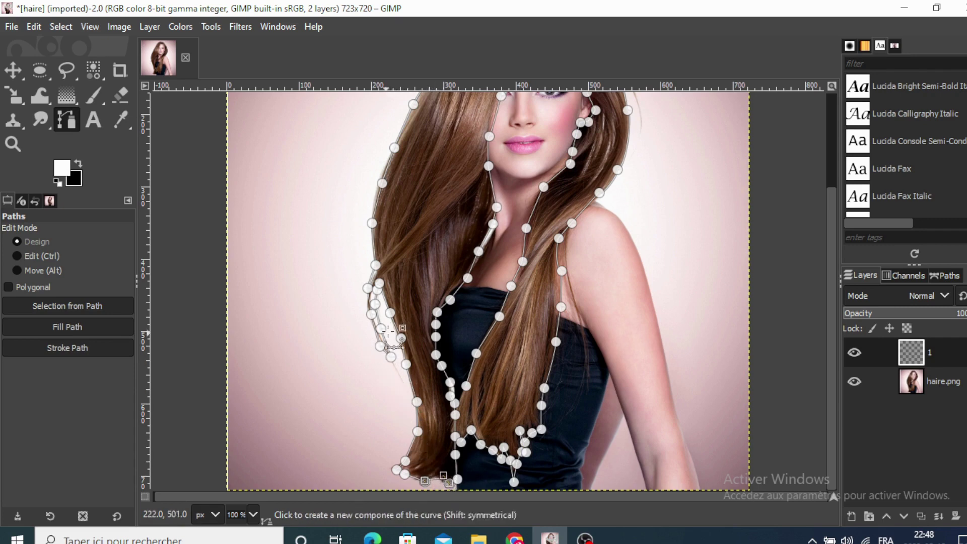
{"action": "left_click", "coordinate": [374, 313]}
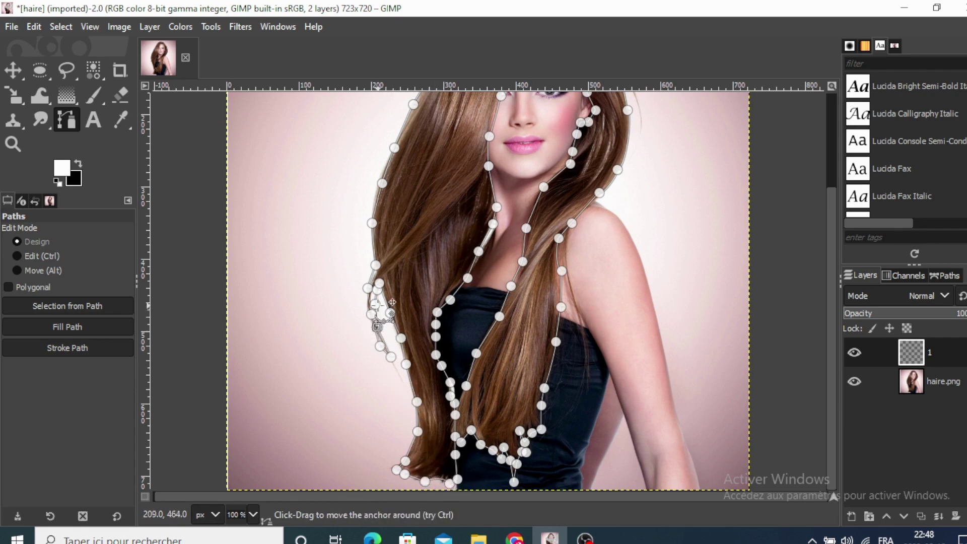
{"action": "left_click", "coordinate": [379, 283]}
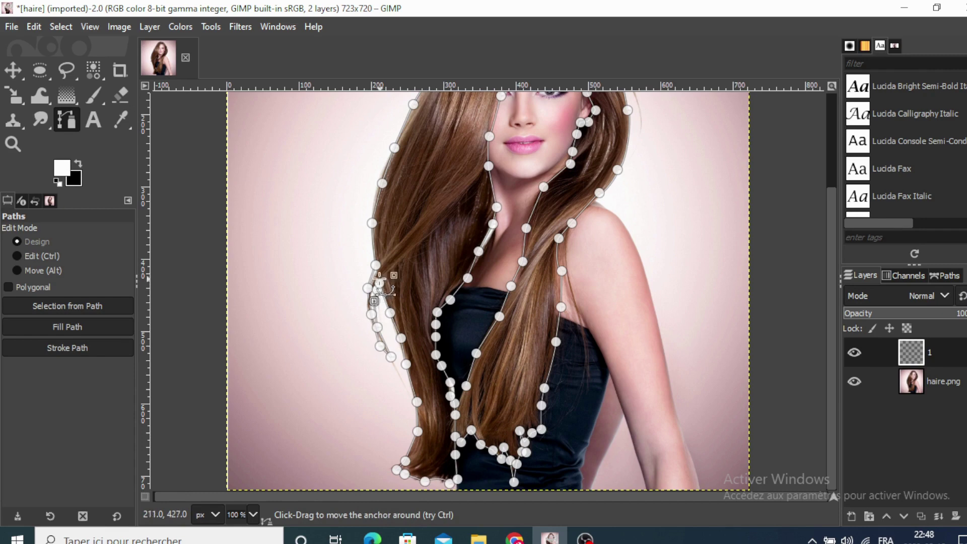
Bend the path segments at the left temple, right hairline and cheek to hug the face
{"action": "scroll", "coordinate": [443, 292], "scroll_direction": "up", "scroll_amount": 3}
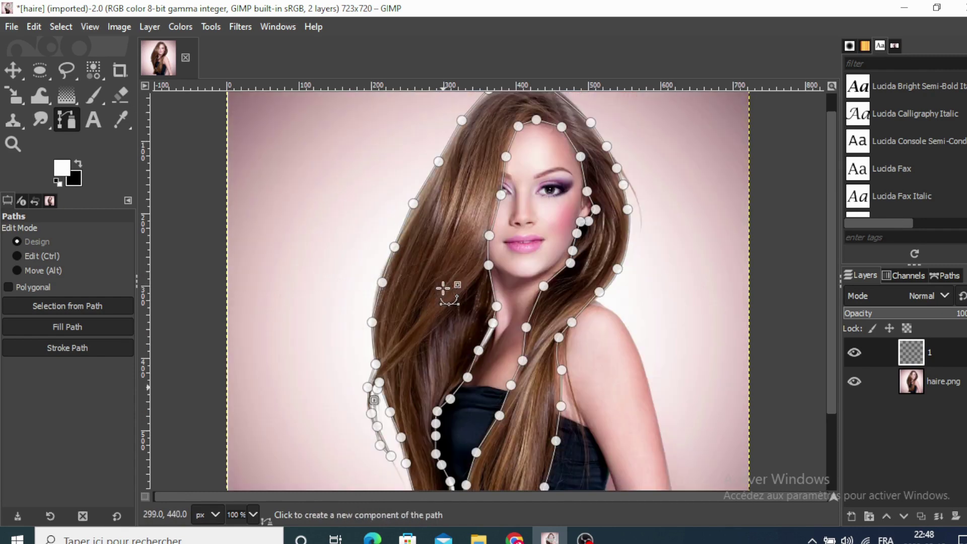
{"action": "left_click", "coordinate": [498, 211]}
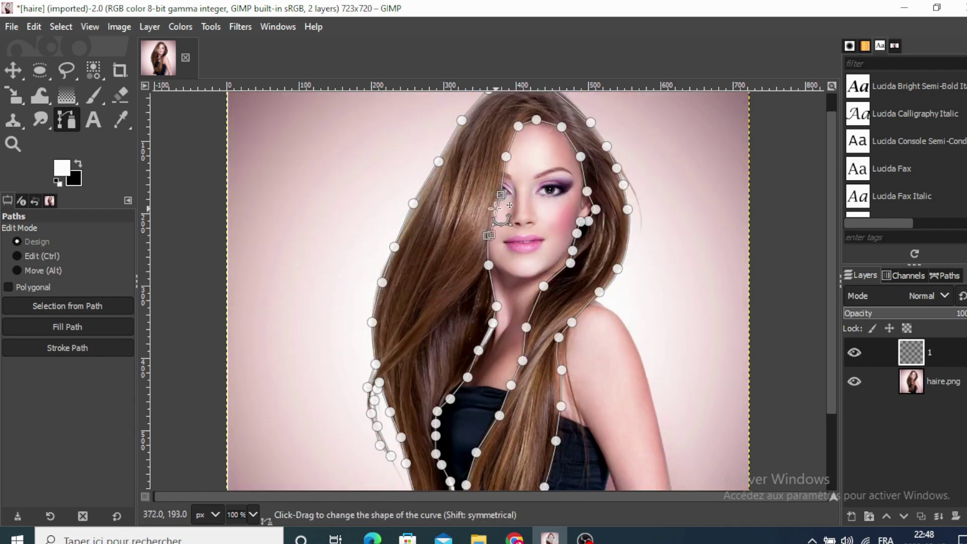
{"action": "left_click", "coordinate": [505, 175]}
{"action": "left_click_drag", "start_coordinate": [505, 174], "coordinate": [514, 141]}
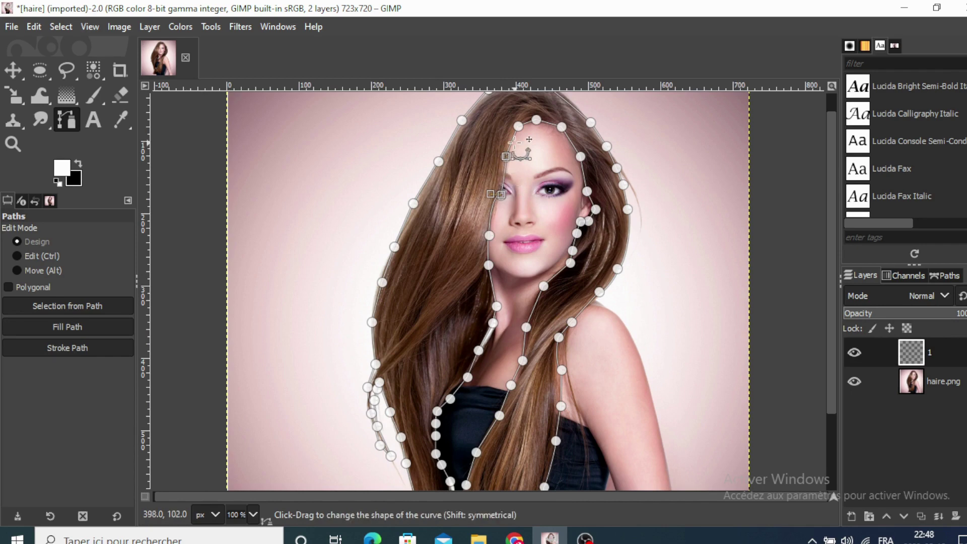
{"action": "left_click", "coordinate": [570, 142]}
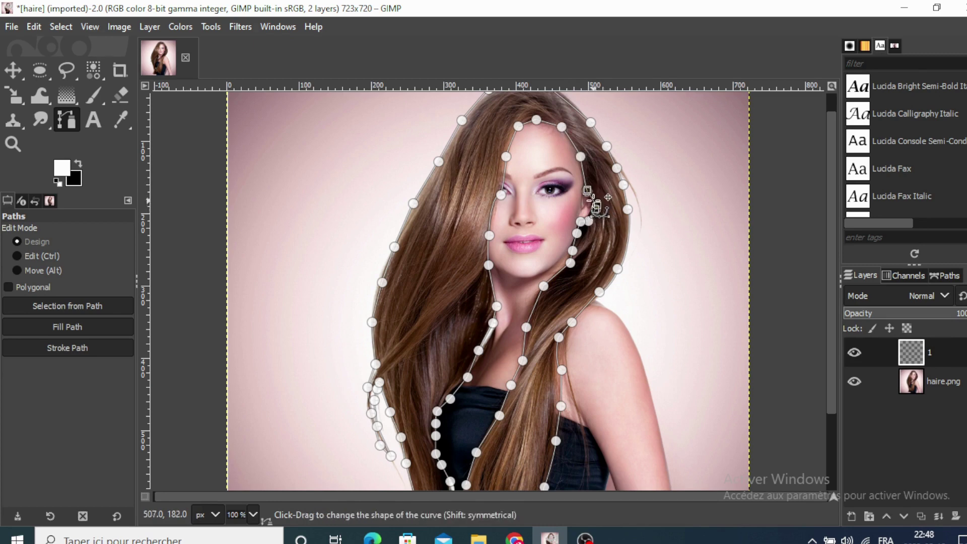
{"action": "left_click", "coordinate": [587, 220]}
{"action": "left_click", "coordinate": [579, 237]}
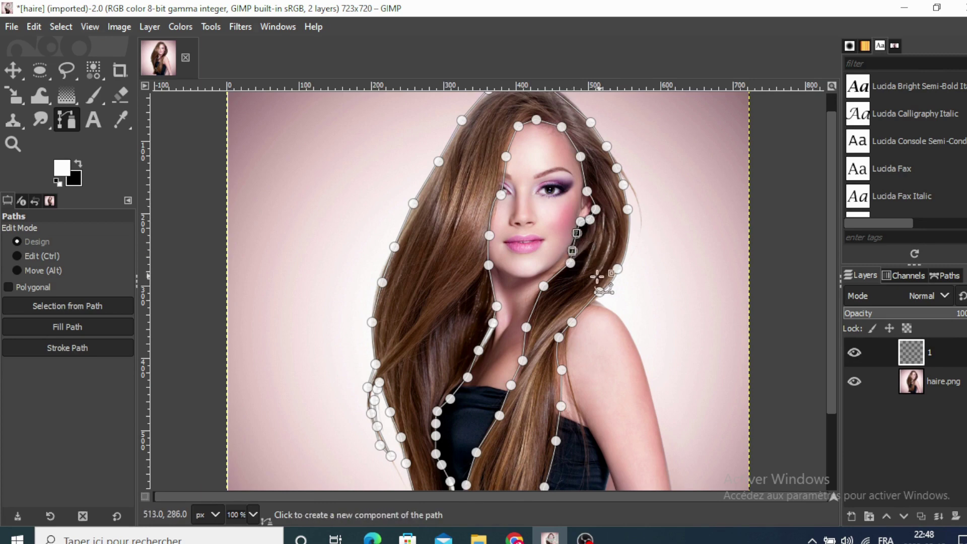
{"action": "left_click", "coordinate": [535, 306]}
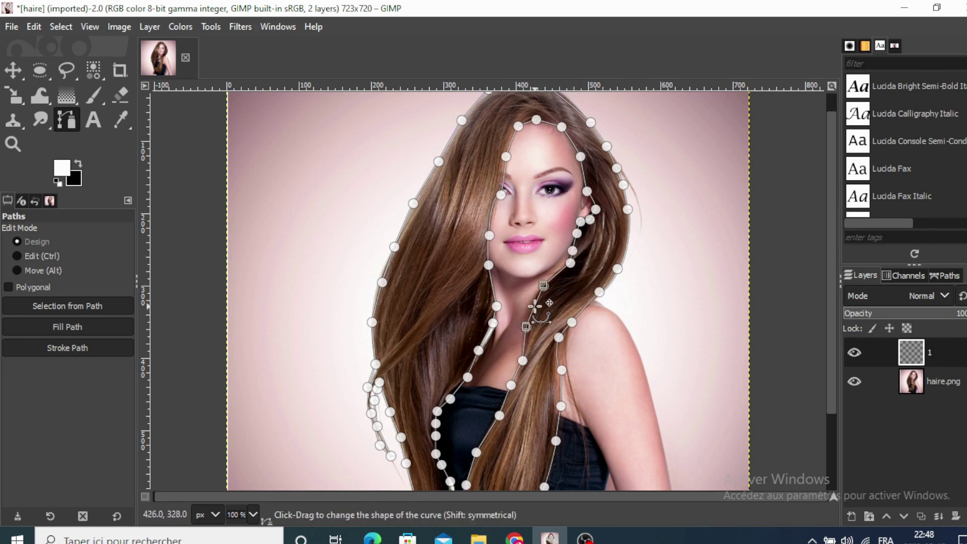
Add anchors tracing down and back up the strand over the right shoulder
{"action": "scroll", "coordinate": [463, 231], "scroll_direction": "up", "scroll_amount": 1}
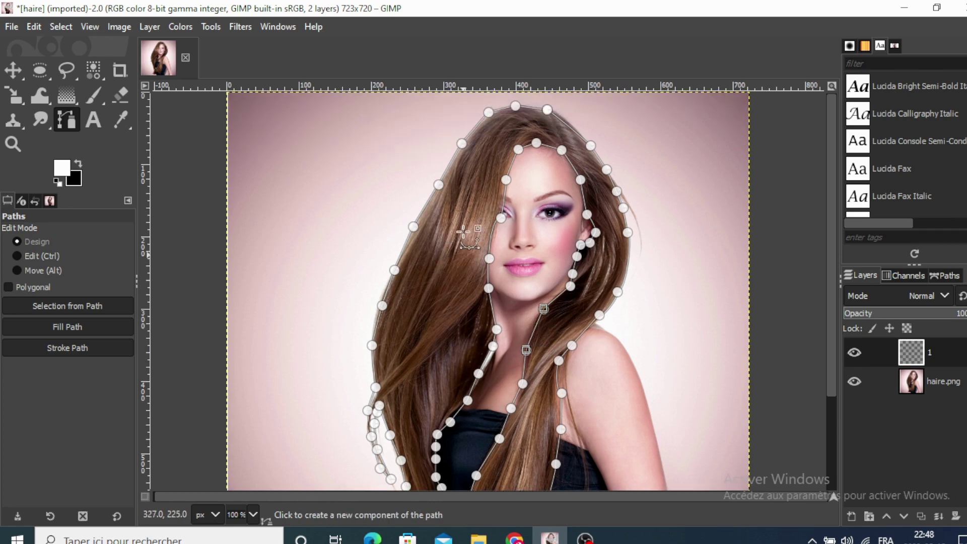
{"action": "scroll", "coordinate": [463, 232], "scroll_direction": "down", "scroll_amount": 5}
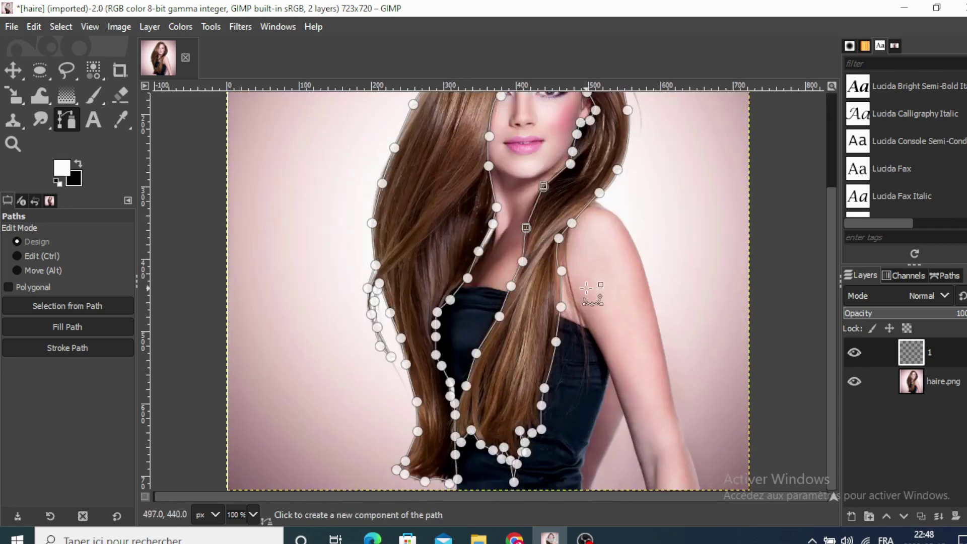
{"action": "left_click", "coordinate": [559, 259]}
{"action": "left_click", "coordinate": [573, 294]}
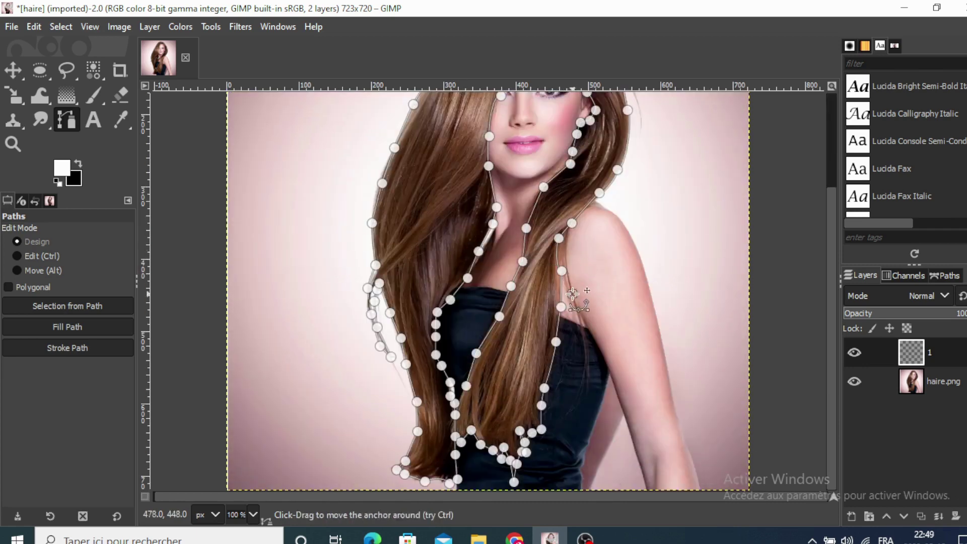
{"action": "left_click", "coordinate": [579, 337]}
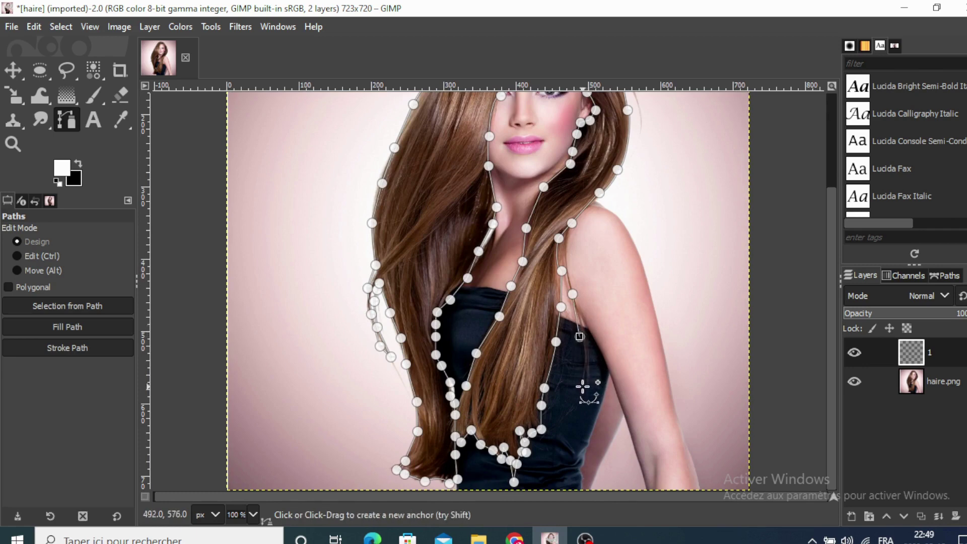
{"action": "left_click", "coordinate": [583, 387]}
{"action": "left_click", "coordinate": [580, 303]}
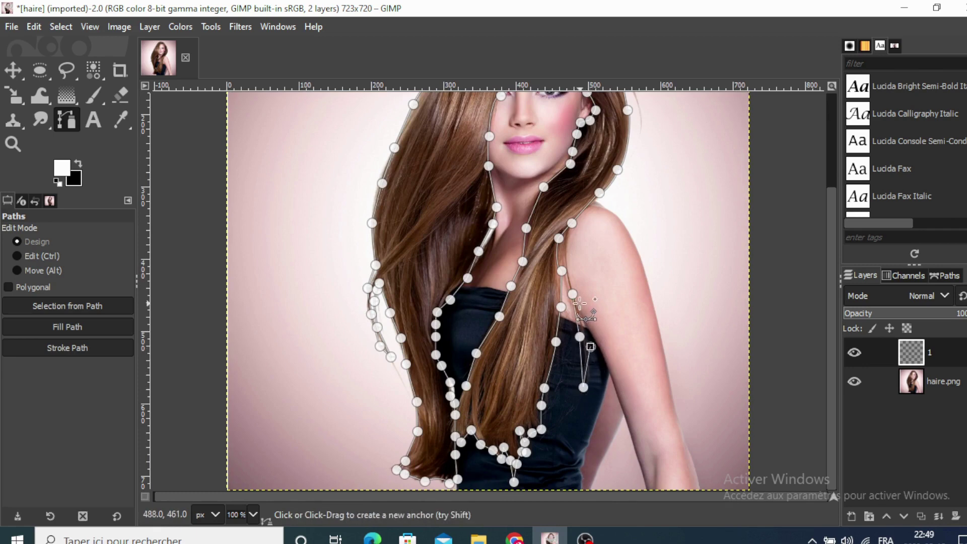
{"action": "left_click", "coordinate": [591, 346]}
Insert an extra anchor on the shoulder segment and adjust the strand's lower anchor
{"action": "left_click", "coordinate": [567, 230]}
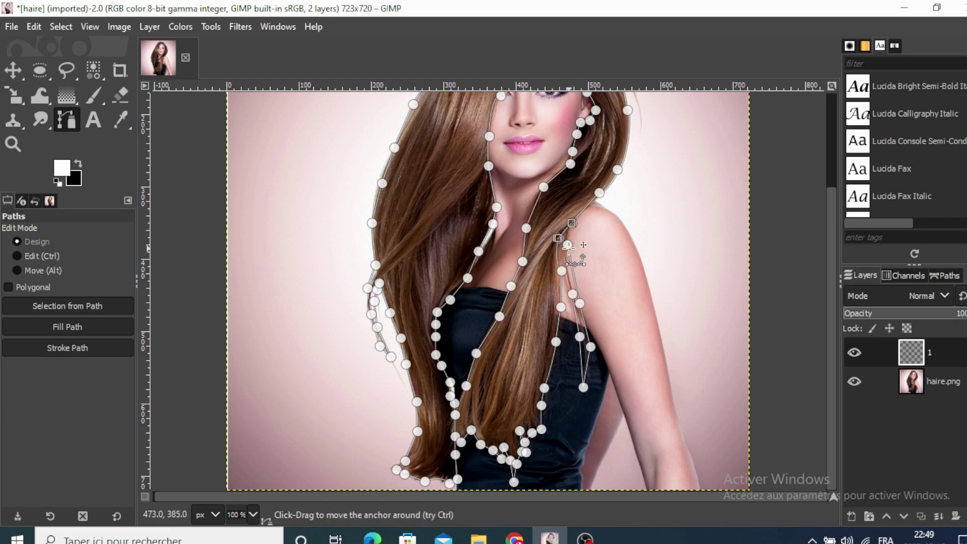
{"action": "left_click", "coordinate": [568, 277]}
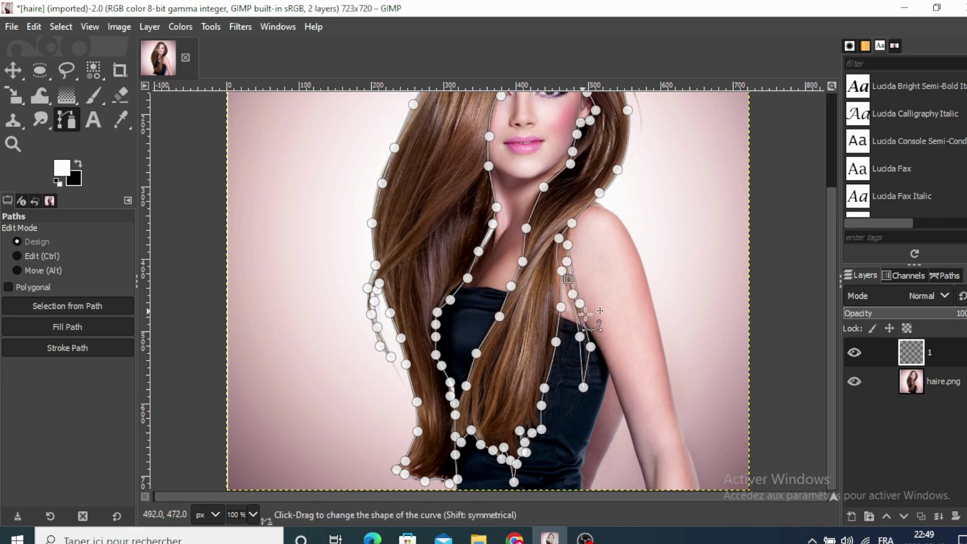
{"action": "left_click", "coordinate": [591, 347]}
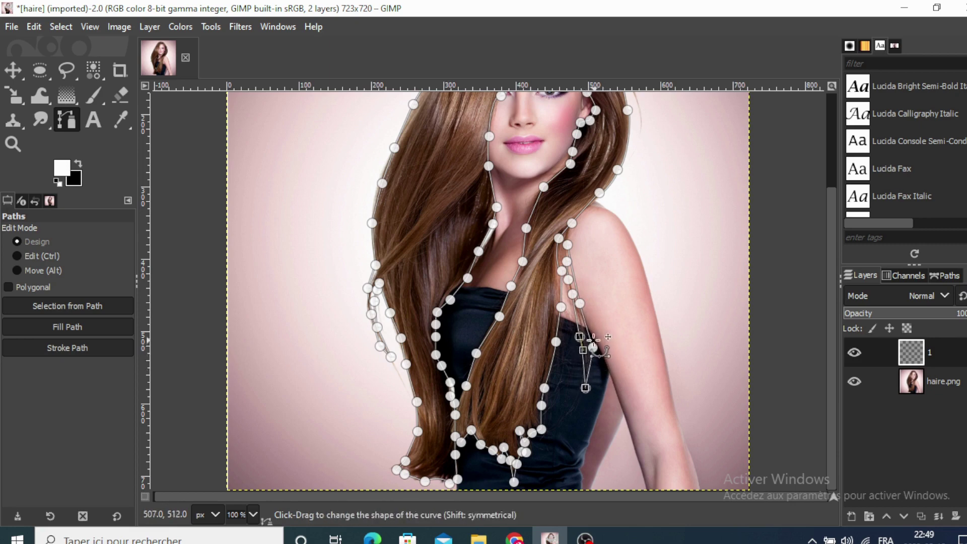
{"action": "left_click", "coordinate": [595, 347]}
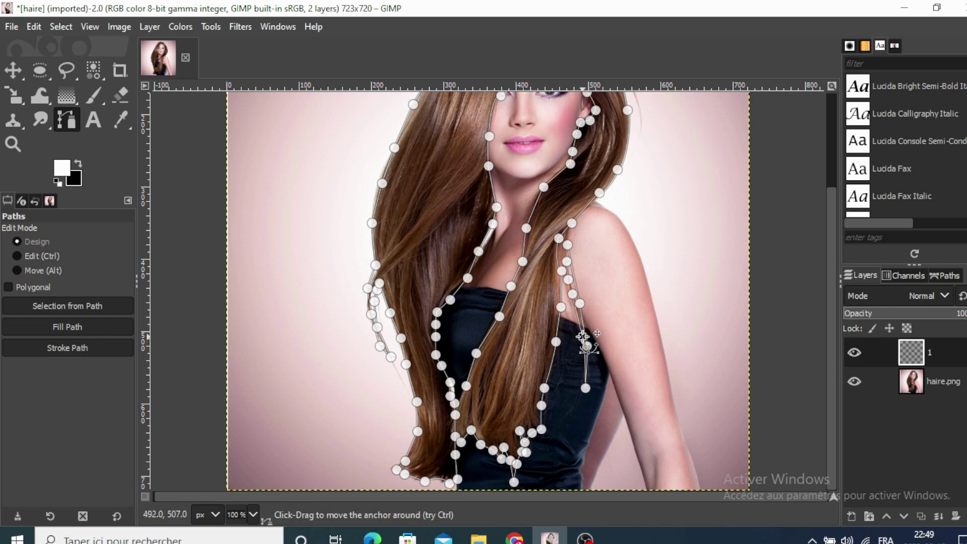
{"action": "left_click", "coordinate": [43, 304]}
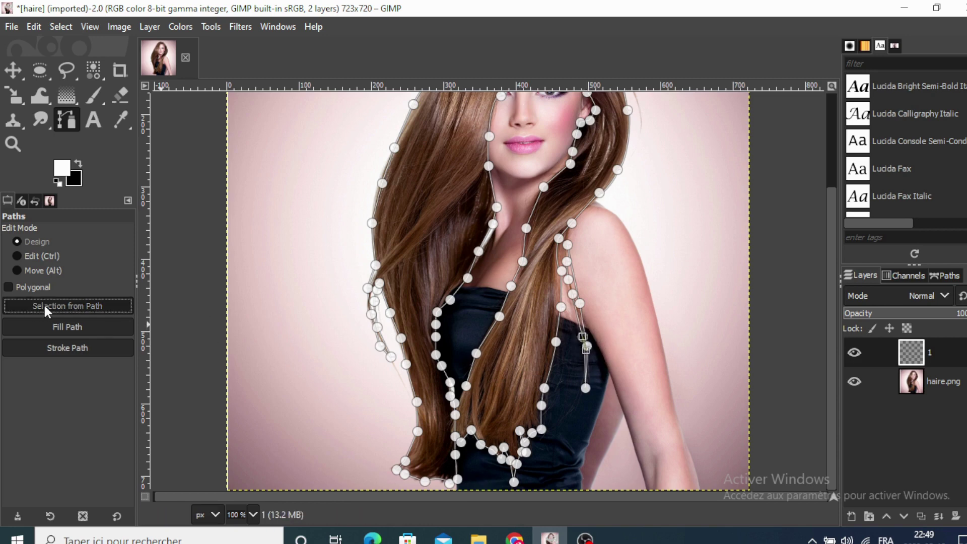
{"action": "scroll", "coordinate": [354, 347], "scroll_direction": "up", "scroll_amount": 3}
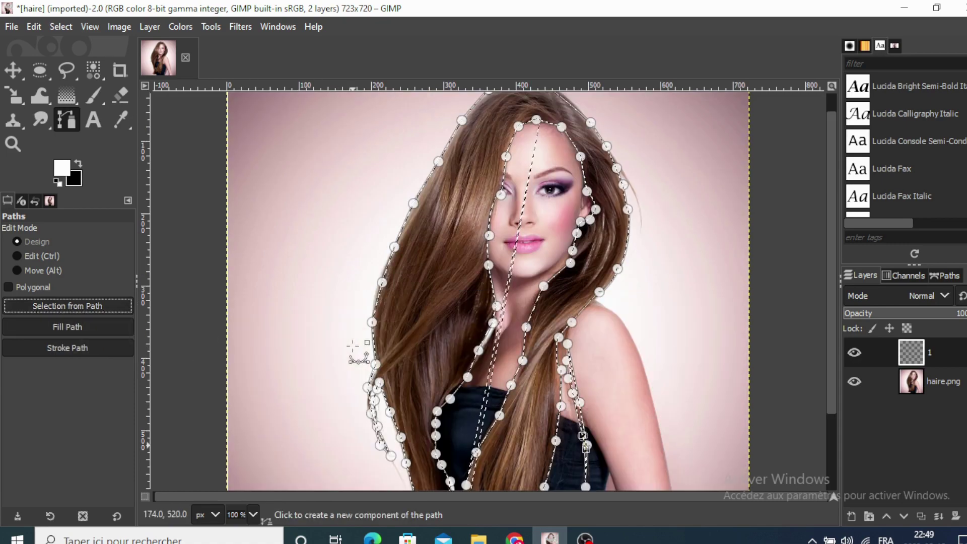
{"action": "scroll", "coordinate": [359, 352], "scroll_direction": "down", "scroll_amount": 3}
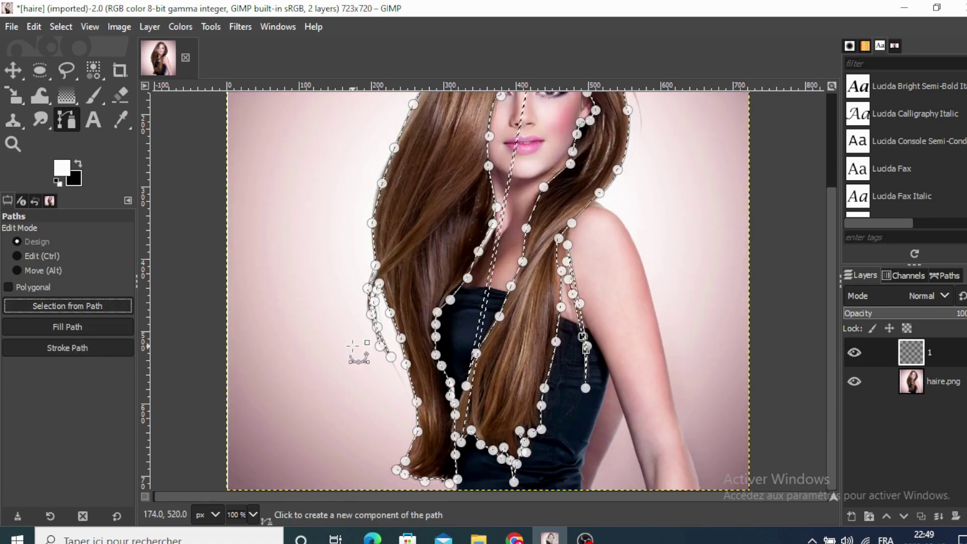
{"action": "scroll", "coordinate": [358, 353], "scroll_direction": "up", "scroll_amount": 4}
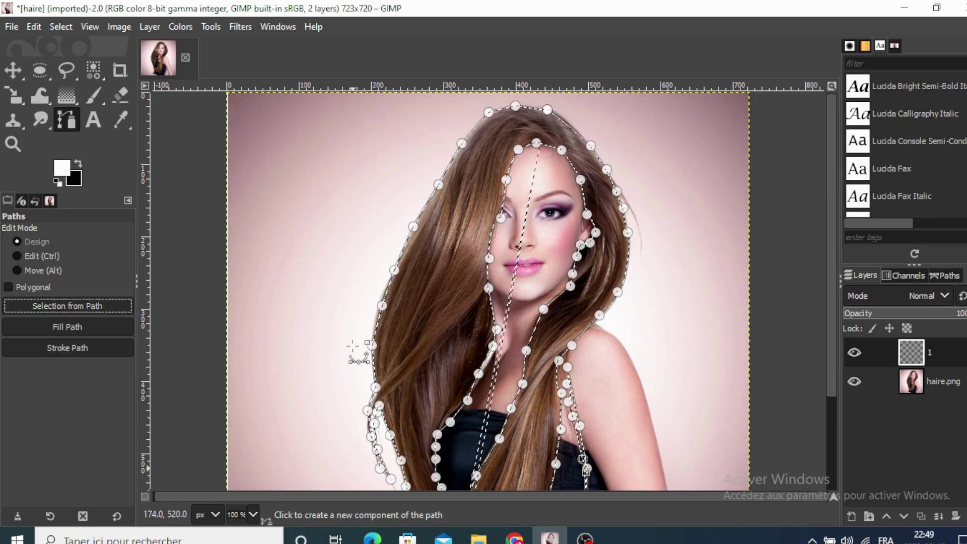
Choose the Paintbrush and set the foreground colour to bright green 5ce665 after trying others
{"action": "left_click", "coordinate": [83, 94]}
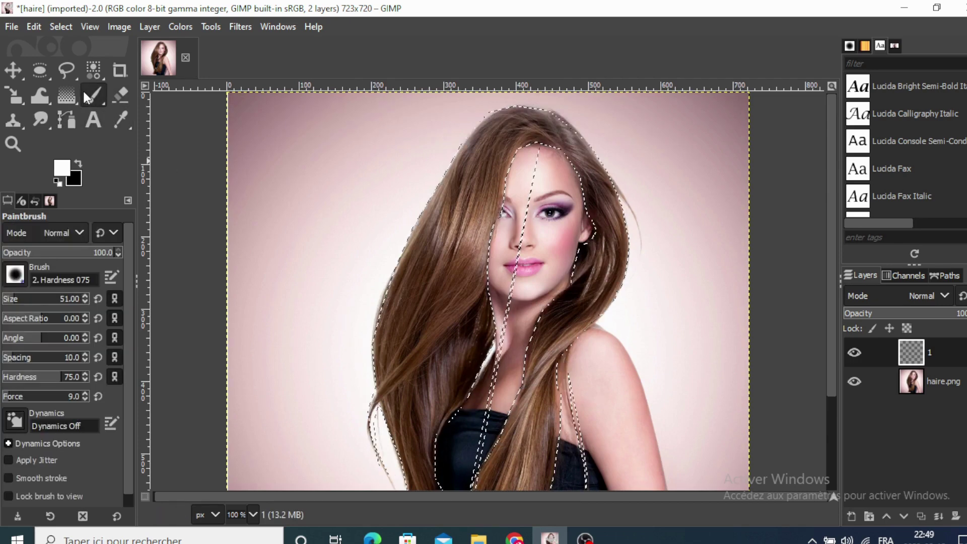
{"action": "left_click", "coordinate": [65, 168]}
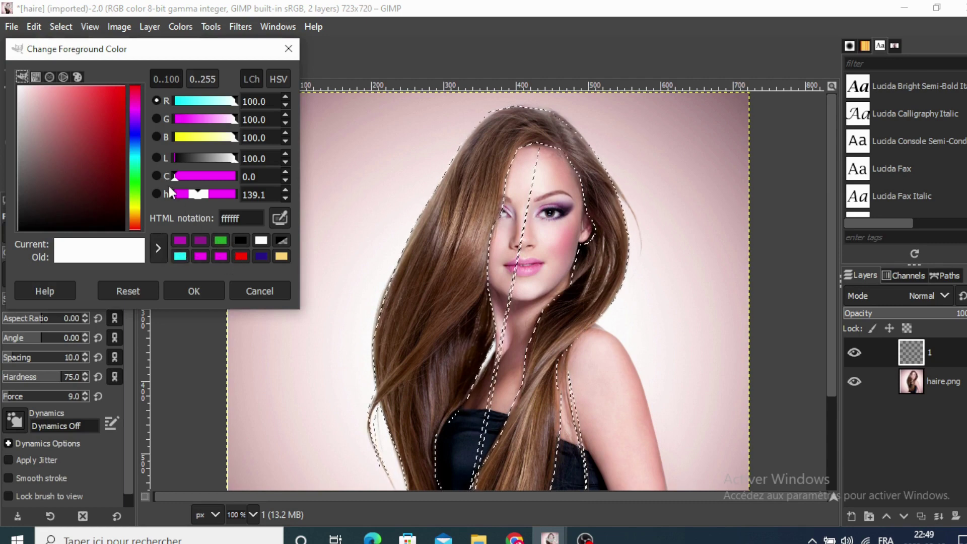
{"action": "left_click", "coordinate": [198, 242]}
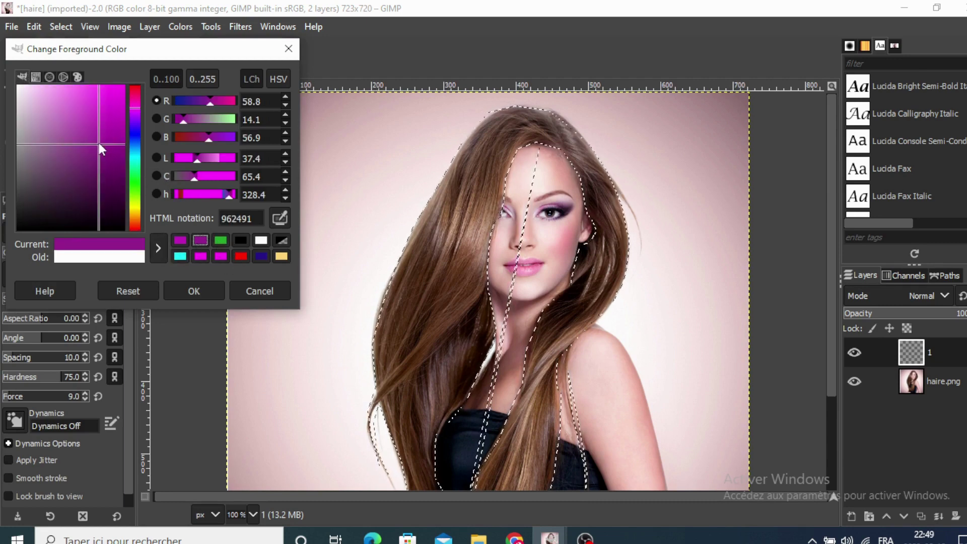
{"action": "left_click_drag", "start_coordinate": [99, 147], "coordinate": [103, 99]}
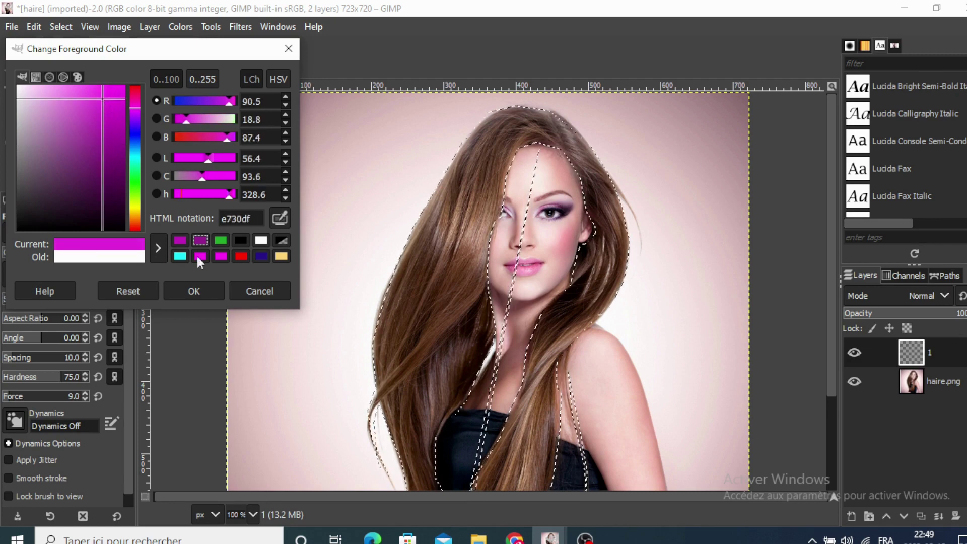
{"action": "left_click", "coordinate": [178, 256]}
{"action": "mouse_move", "coordinate": [107, 177]}
{"action": "left_mouse_down"}
{"action": "mouse_move", "coordinate": [101, 151]}
{"action": "mouse_move", "coordinate": [73, 196]}
{"action": "mouse_move", "coordinate": [82, 195]}
{"action": "left_mouse_up"}
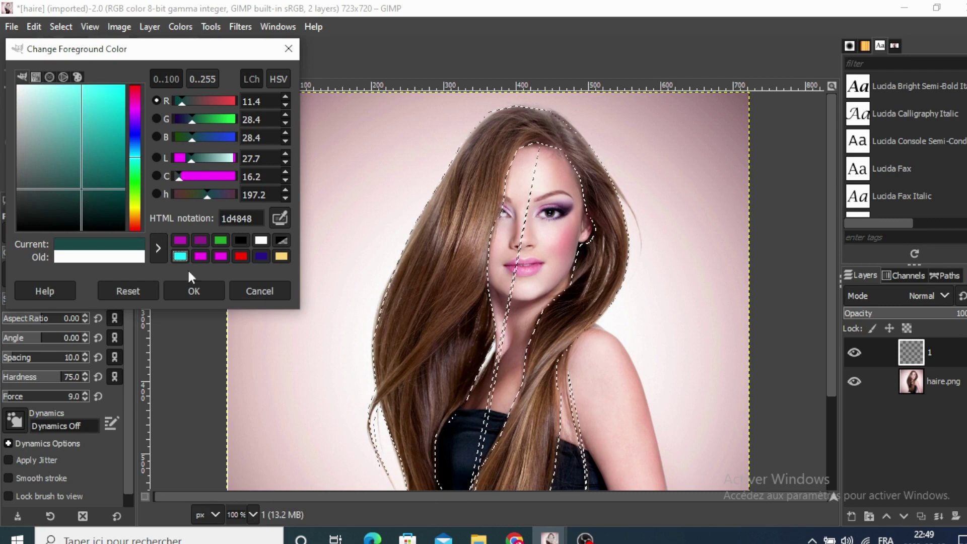
{"action": "left_click", "coordinate": [218, 241]}
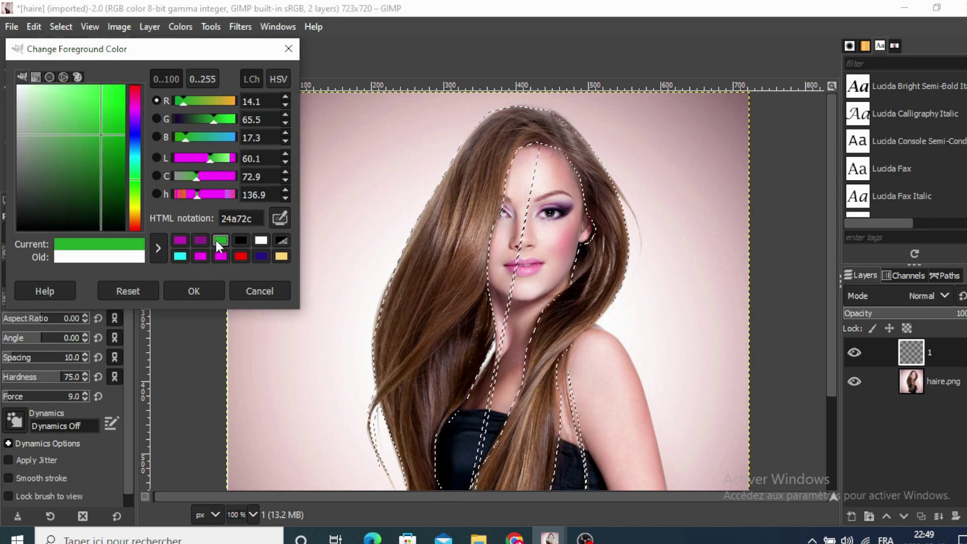
{"action": "mouse_move", "coordinate": [101, 134]}
{"action": "left_mouse_down"}
{"action": "mouse_move", "coordinate": [104, 104]}
{"action": "mouse_move", "coordinate": [93, 150]}
{"action": "mouse_move", "coordinate": [93, 104]}
{"action": "mouse_move", "coordinate": [80, 99]}
{"action": "left_mouse_up"}
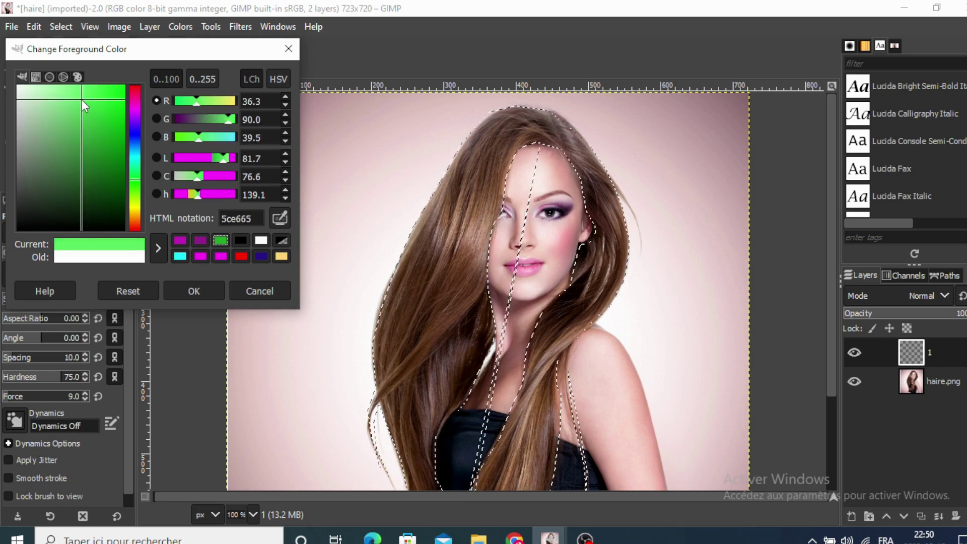
{"action": "left_click", "coordinate": [180, 289]}
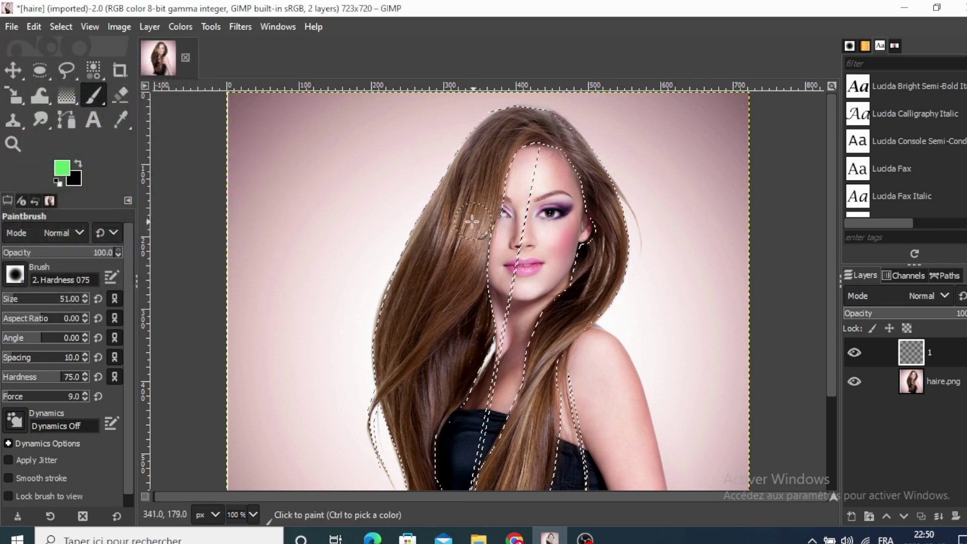
Paint bright green down the left hair mass, its lower-left edge and the gaps near the face
{"action": "mouse_move", "coordinate": [468, 177]}
{"action": "left_mouse_down"}
{"action": "mouse_move", "coordinate": [450, 227]}
{"action": "mouse_move", "coordinate": [492, 148]}
{"action": "mouse_move", "coordinate": [544, 117]}
{"action": "mouse_move", "coordinate": [498, 129]}
{"action": "mouse_move", "coordinate": [413, 257]}
{"action": "mouse_move", "coordinate": [386, 373]}
{"action": "mouse_move", "coordinate": [393, 333]}
{"action": "mouse_move", "coordinate": [421, 290]}
{"action": "mouse_move", "coordinate": [476, 248]}
{"action": "mouse_move", "coordinate": [504, 153]}
{"action": "mouse_move", "coordinate": [538, 137]}
{"action": "mouse_move", "coordinate": [444, 216]}
{"action": "mouse_move", "coordinate": [432, 254]}
{"action": "mouse_move", "coordinate": [466, 303]}
{"action": "mouse_move", "coordinate": [486, 297]}
{"action": "mouse_move", "coordinate": [471, 328]}
{"action": "mouse_move", "coordinate": [476, 348]}
{"action": "mouse_move", "coordinate": [480, 340]}
{"action": "mouse_move", "coordinate": [423, 448]}
{"action": "mouse_move", "coordinate": [443, 308]}
{"action": "mouse_move", "coordinate": [425, 362]}
{"action": "mouse_move", "coordinate": [413, 342]}
{"action": "mouse_move", "coordinate": [401, 373]}
{"action": "mouse_move", "coordinate": [476, 312]}
{"action": "mouse_move", "coordinate": [470, 350]}
{"action": "left_mouse_up"}
{"action": "mouse_move", "coordinate": [419, 371]}
{"action": "left_mouse_down"}
{"action": "mouse_move", "coordinate": [379, 385]}
{"action": "mouse_move", "coordinate": [371, 424]}
{"action": "left_mouse_up"}
{"action": "mouse_move", "coordinate": [376, 468]}
{"action": "left_mouse_down"}
{"action": "mouse_move", "coordinate": [373, 407]}
{"action": "mouse_move", "coordinate": [398, 423]}
{"action": "left_mouse_up"}
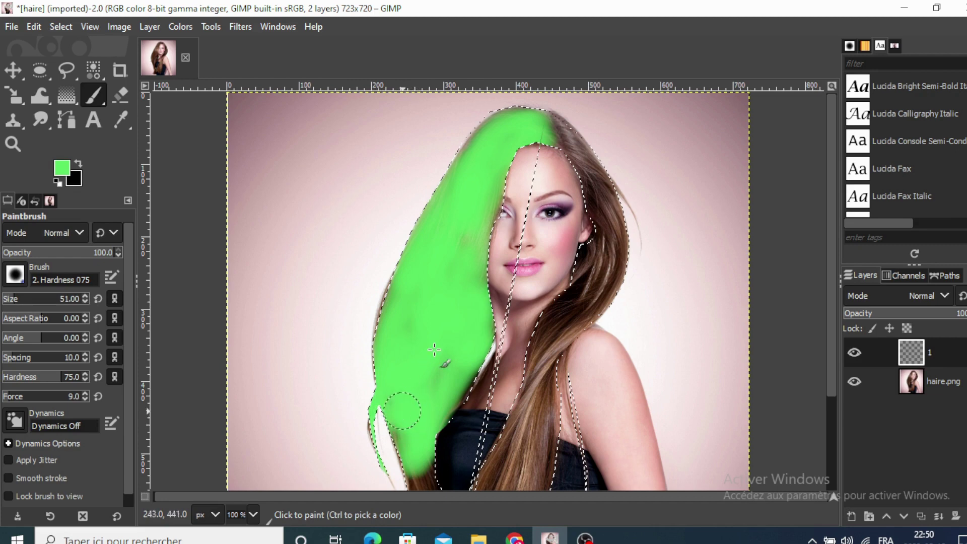
{"action": "scroll", "coordinate": [434, 349], "scroll_direction": "down", "scroll_amount": 5}
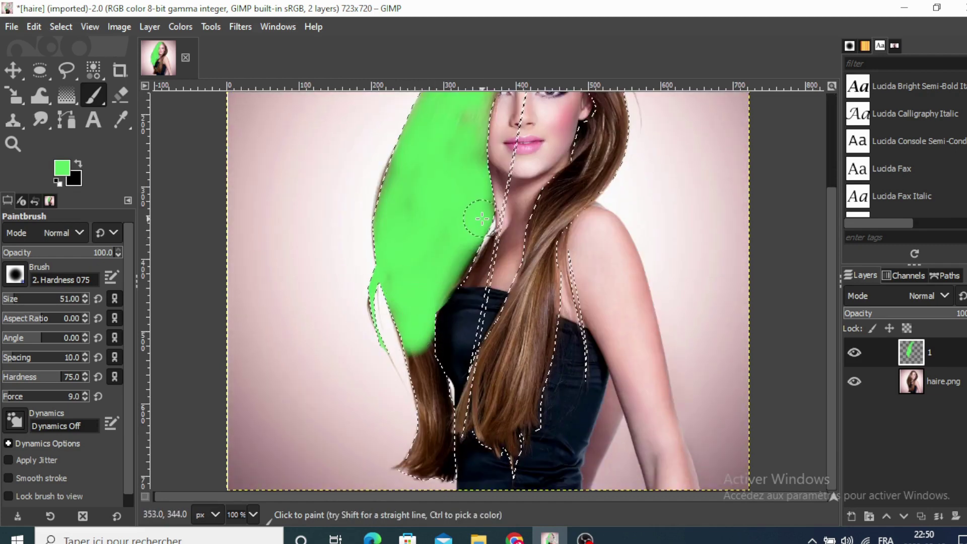
{"action": "left_click_drag", "start_coordinate": [482, 218], "coordinate": [406, 243]}
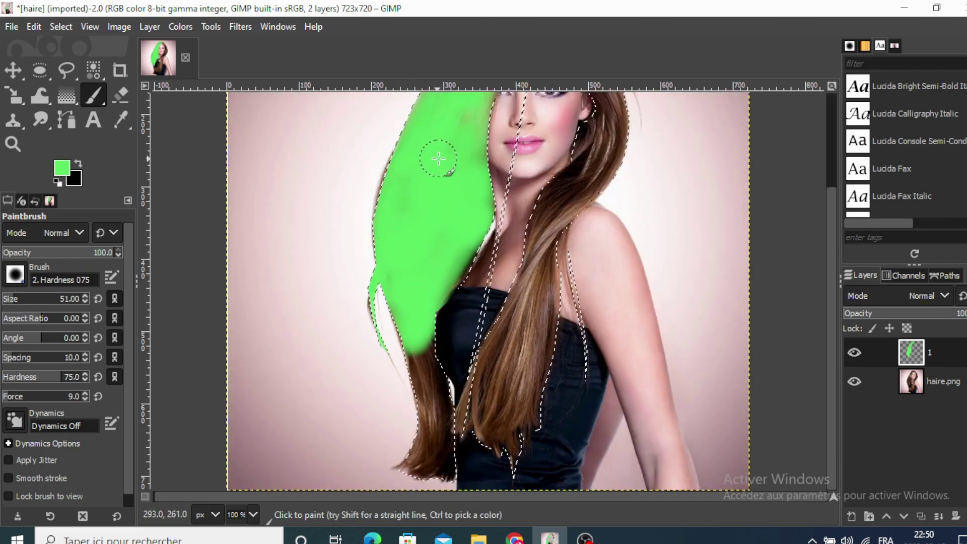
{"action": "mouse_move", "coordinate": [410, 327]}
{"action": "left_mouse_down"}
{"action": "mouse_move", "coordinate": [434, 414]}
{"action": "mouse_move", "coordinate": [417, 473]}
{"action": "mouse_move", "coordinate": [430, 424]}
{"action": "mouse_move", "coordinate": [456, 418]}
{"action": "mouse_move", "coordinate": [509, 330]}
{"action": "mouse_move", "coordinate": [502, 424]}
{"action": "mouse_move", "coordinate": [530, 359]}
{"action": "mouse_move", "coordinate": [524, 469]}
{"action": "mouse_move", "coordinate": [484, 428]}
{"action": "mouse_move", "coordinate": [464, 376]}
{"action": "mouse_move", "coordinate": [459, 413]}
{"action": "mouse_move", "coordinate": [504, 383]}
{"action": "mouse_move", "coordinate": [519, 317]}
{"action": "mouse_move", "coordinate": [554, 267]}
{"action": "mouse_move", "coordinate": [510, 337]}
{"action": "left_mouse_up"}
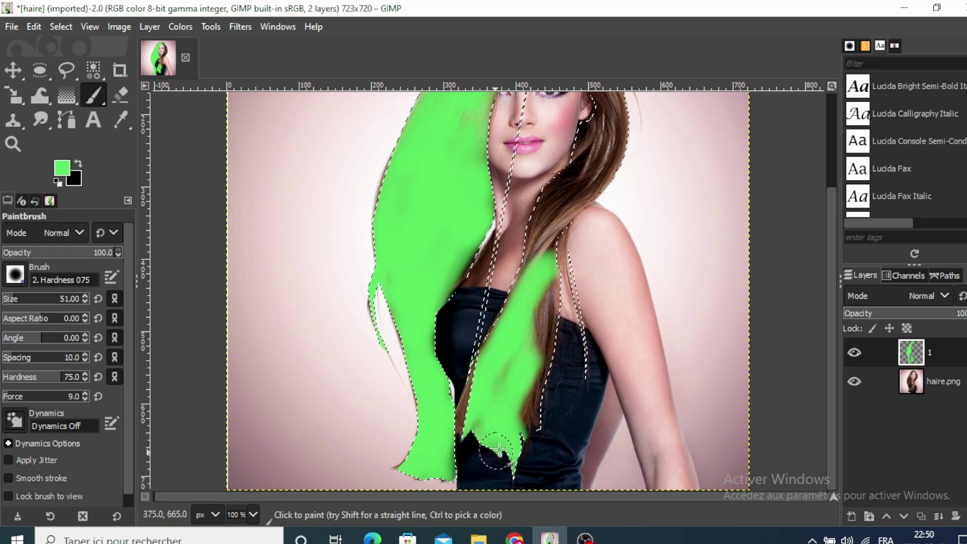
Paint the hair strands over her chest green, up to the neck
{"action": "mouse_move", "coordinate": [497, 456]}
{"action": "left_mouse_down"}
{"action": "mouse_move", "coordinate": [529, 402]}
{"action": "mouse_move", "coordinate": [559, 232]}
{"action": "left_mouse_up"}
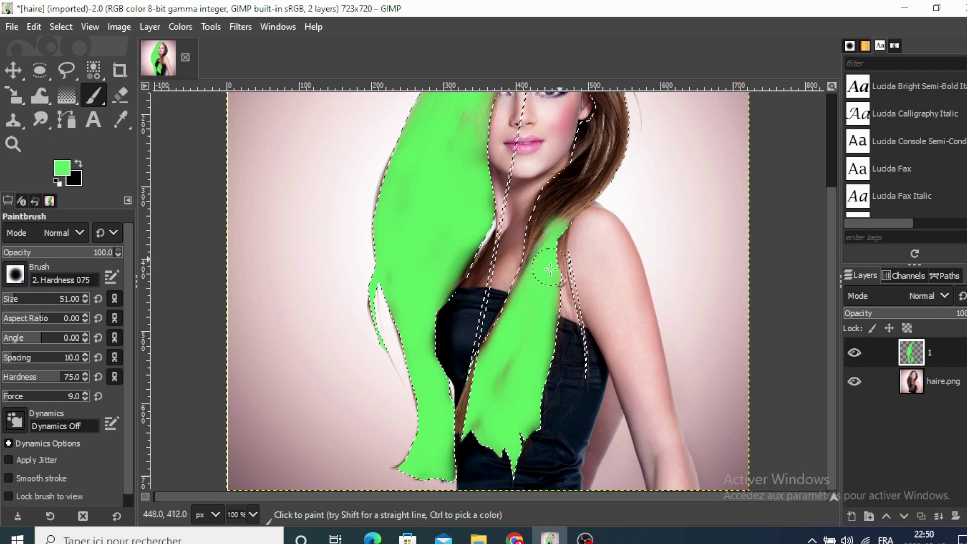
{"action": "left_click_drag", "start_coordinate": [577, 309], "coordinate": [587, 367]}
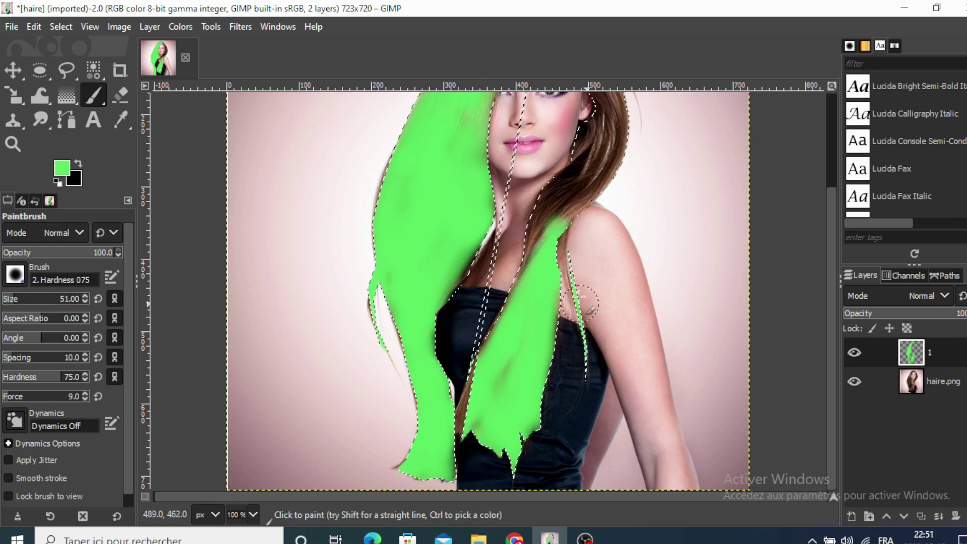
{"action": "mouse_move", "coordinate": [581, 300]}
{"action": "left_mouse_down"}
{"action": "mouse_move", "coordinate": [527, 292]}
{"action": "mouse_move", "coordinate": [462, 419]}
{"action": "left_mouse_up"}
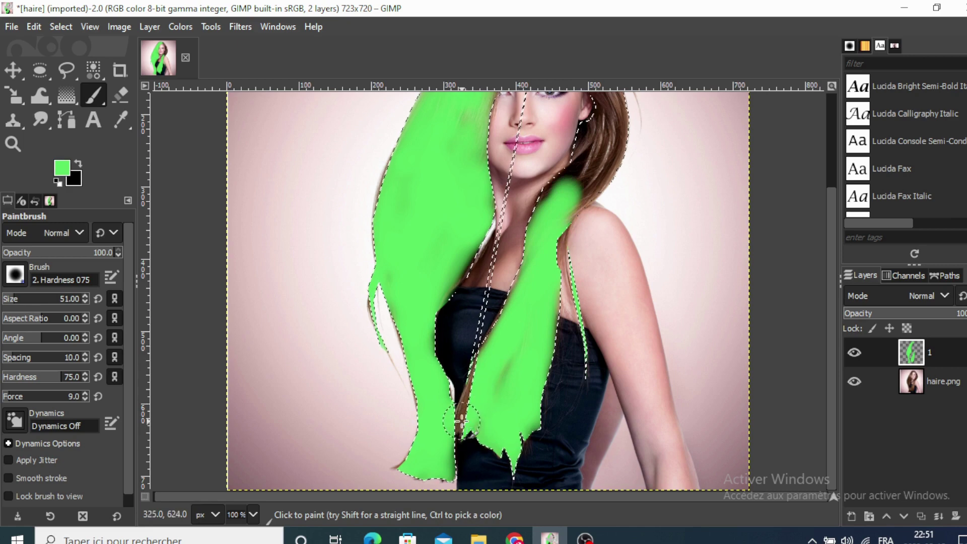
Paint green over the crown and the hair beside her right cheek and neck
{"action": "scroll", "coordinate": [509, 363], "scroll_direction": "up", "scroll_amount": 5}
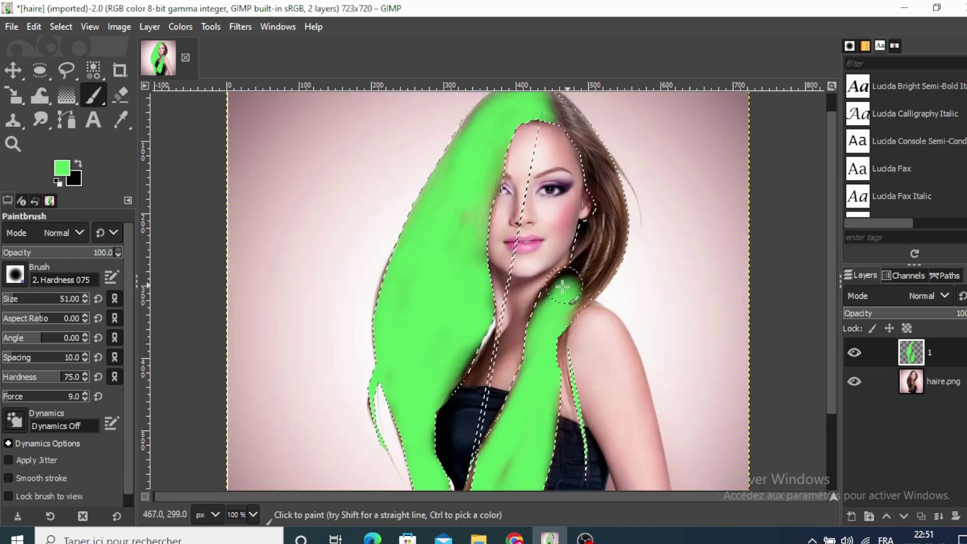
{"action": "mouse_move", "coordinate": [563, 286]}
{"action": "left_mouse_down"}
{"action": "mouse_move", "coordinate": [591, 295]}
{"action": "mouse_move", "coordinate": [539, 326]}
{"action": "mouse_move", "coordinate": [595, 308]}
{"action": "mouse_move", "coordinate": [623, 249]}
{"action": "mouse_move", "coordinate": [605, 167]}
{"action": "mouse_move", "coordinate": [559, 101]}
{"action": "mouse_move", "coordinate": [591, 149]}
{"action": "mouse_move", "coordinate": [604, 201]}
{"action": "mouse_move", "coordinate": [595, 137]}
{"action": "mouse_move", "coordinate": [484, 176]}
{"action": "mouse_move", "coordinate": [517, 115]}
{"action": "left_mouse_up"}
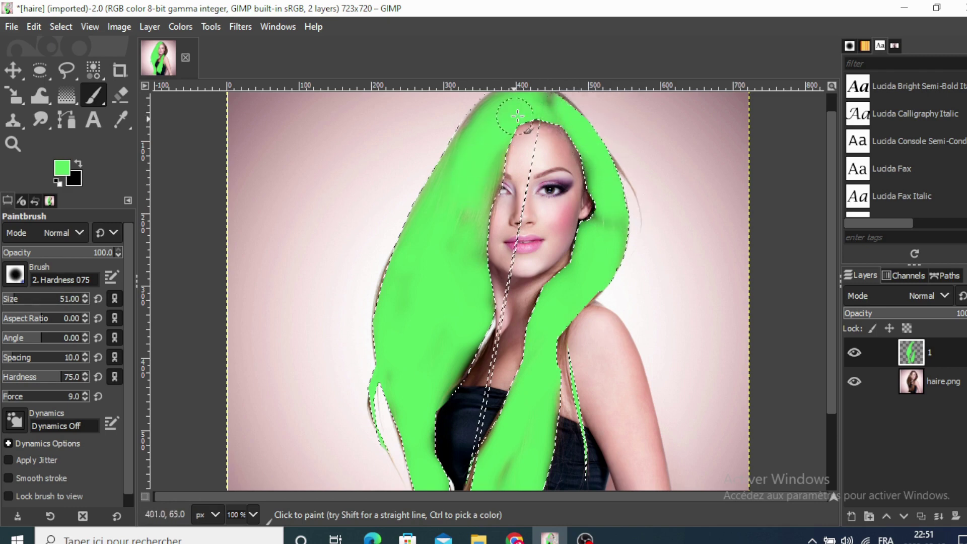
{"action": "scroll", "coordinate": [534, 96], "scroll_direction": "up", "scroll_amount": 1}
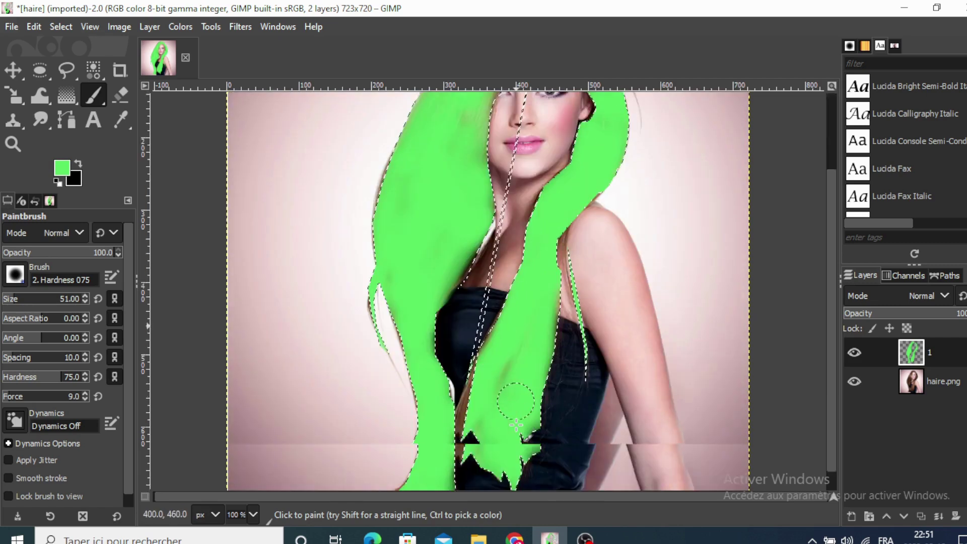
{"action": "scroll", "coordinate": [494, 444], "scroll_direction": "down", "scroll_amount": 5}
{"action": "left_click_drag", "start_coordinate": [504, 454], "coordinate": [475, 443]}
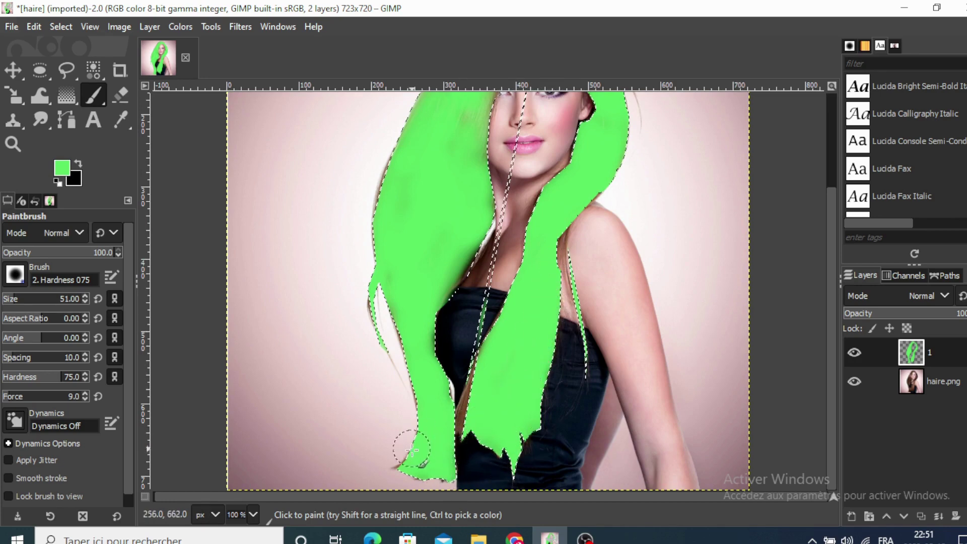
{"action": "scroll", "coordinate": [406, 398], "scroll_direction": "up", "scroll_amount": 5}
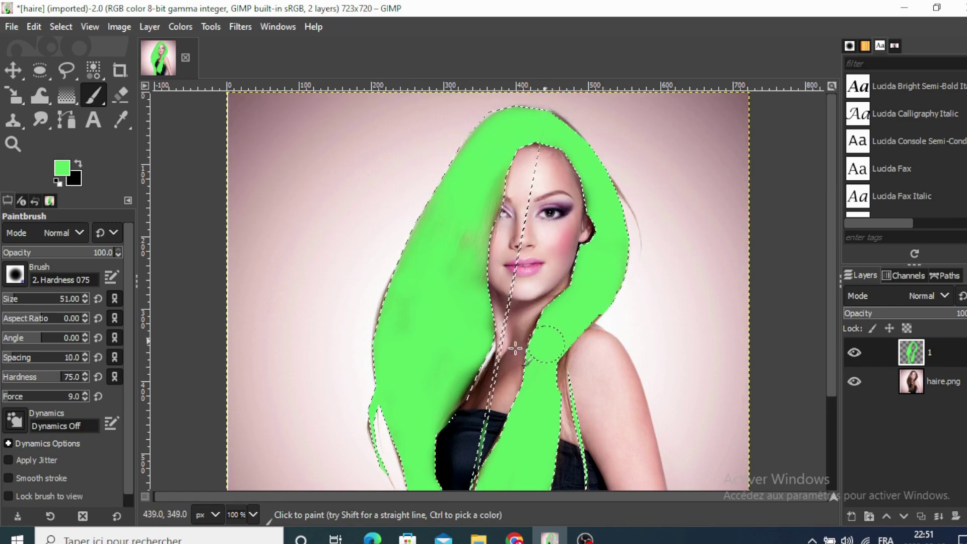
Set layer 1's blend mode to Overlay and clear the hair selection with Select > None
{"action": "left_click", "coordinate": [13, 70]}
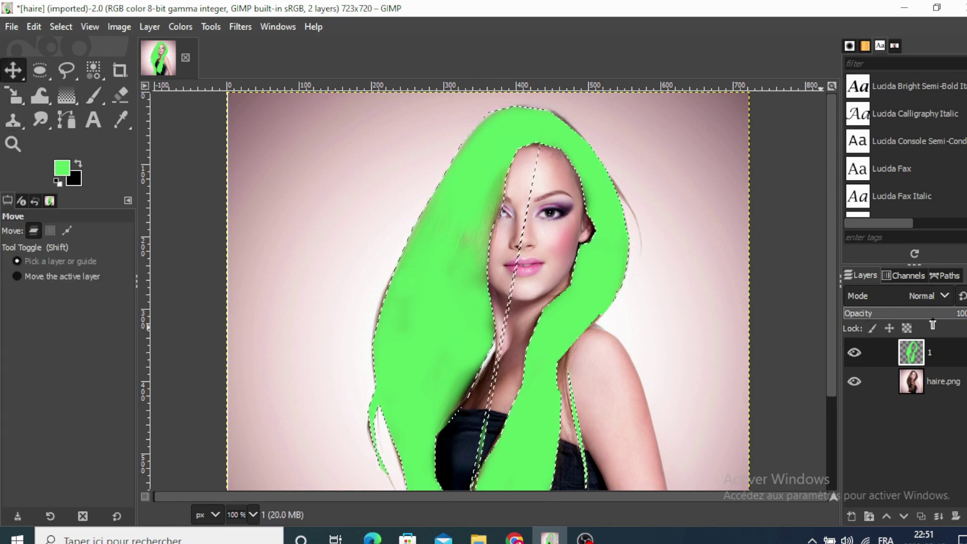
{"action": "left_click", "coordinate": [945, 296]}
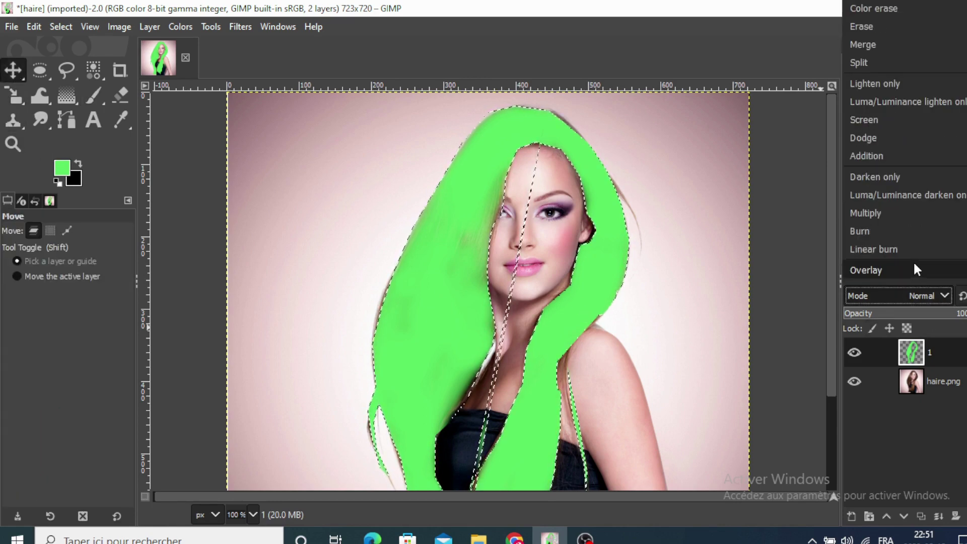
{"action": "left_click", "coordinate": [914, 262]}
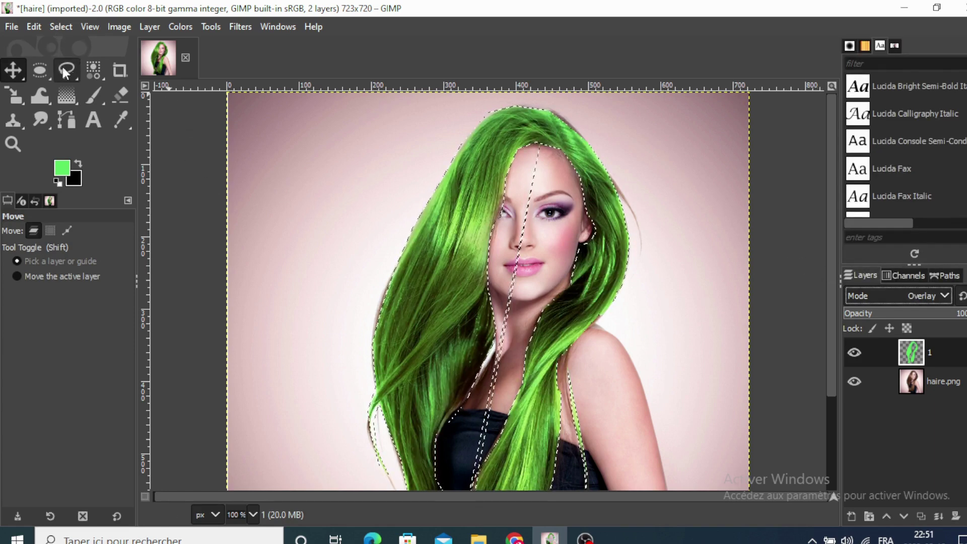
{"action": "left_click", "coordinate": [59, 26]}
{"action": "left_click", "coordinate": [78, 61]}
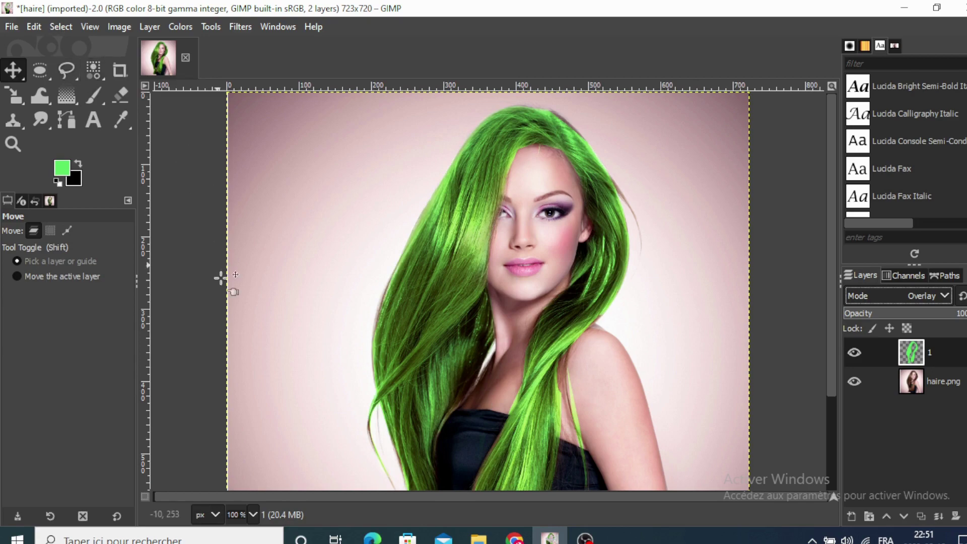
Zoom the view to 66.7% so the whole green-haired portrait fits the window
{"action": "scroll", "coordinate": [221, 280], "scroll_direction": "down", "scroll_amount": 4}
{"action": "scroll", "coordinate": [220, 280], "scroll_direction": "up", "scroll_amount": 4}
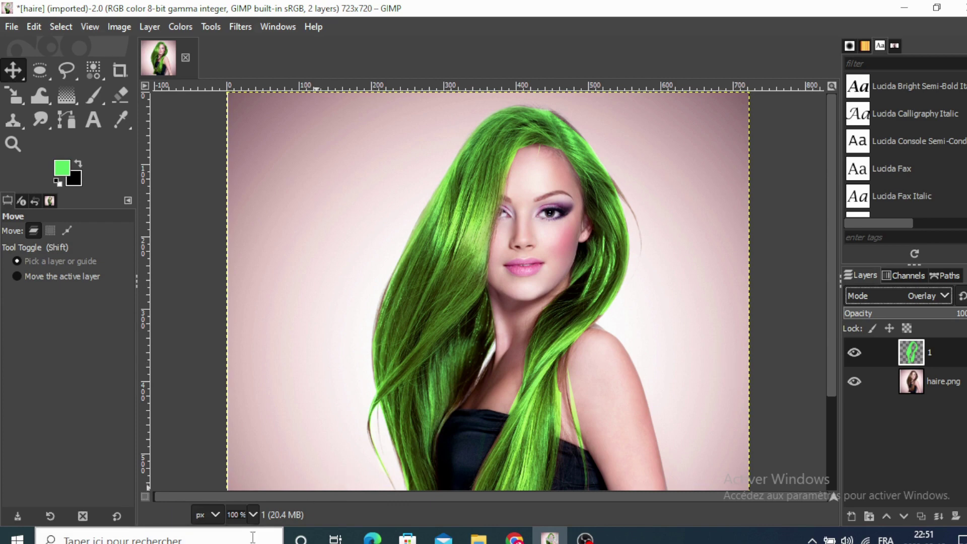
{"action": "left_click", "coordinate": [247, 513]}
{"action": "left_click", "coordinate": [235, 441]}
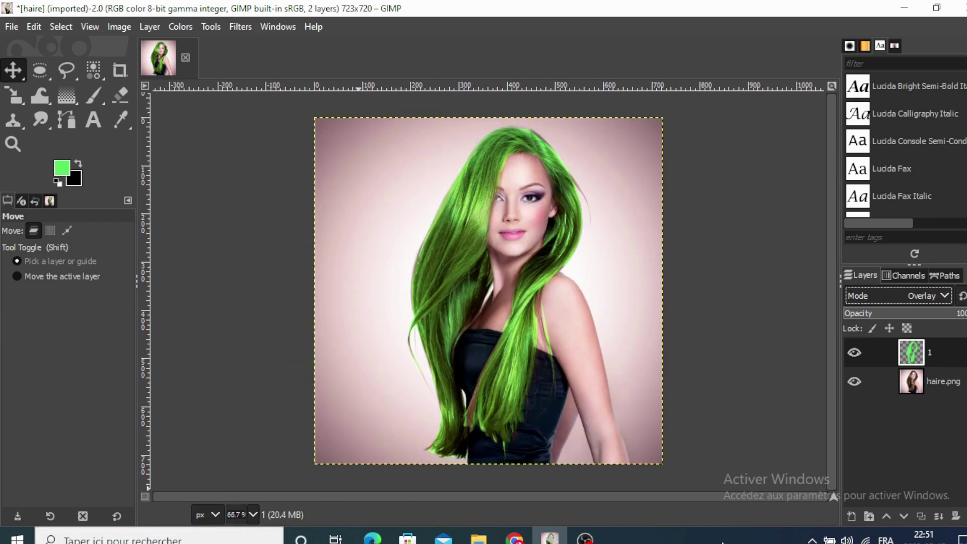